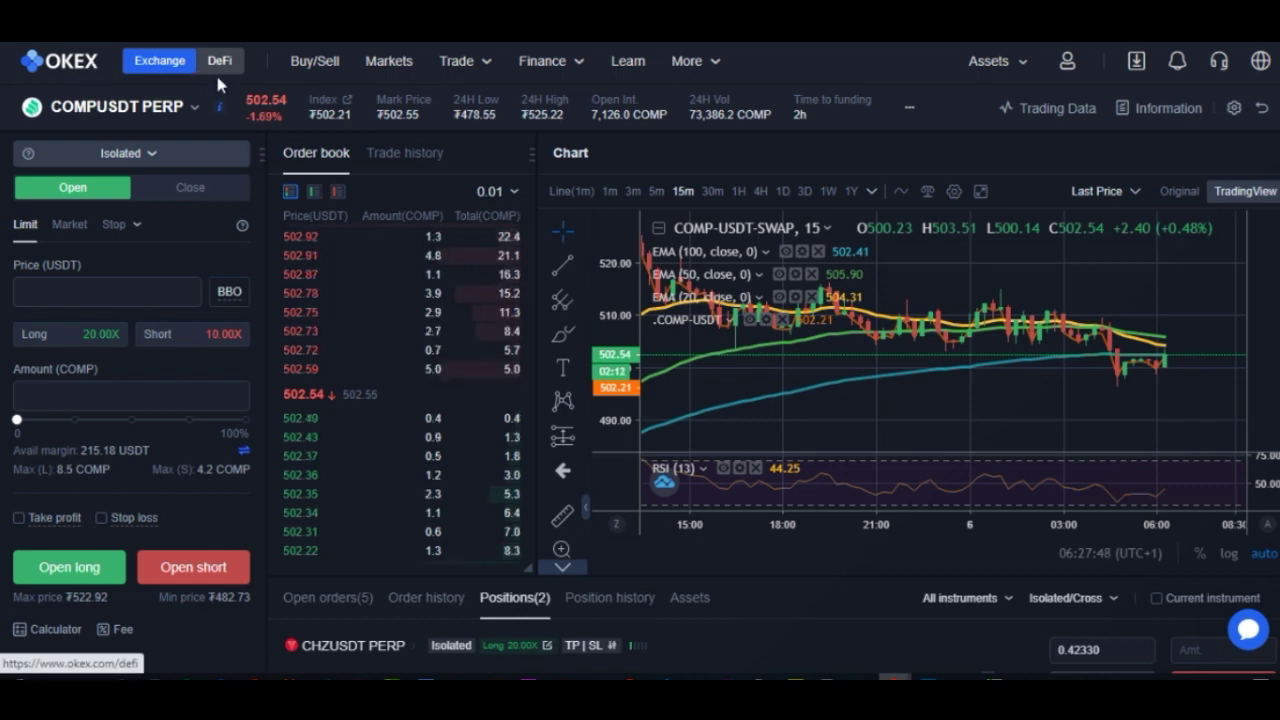
mouse_move(219, 108)
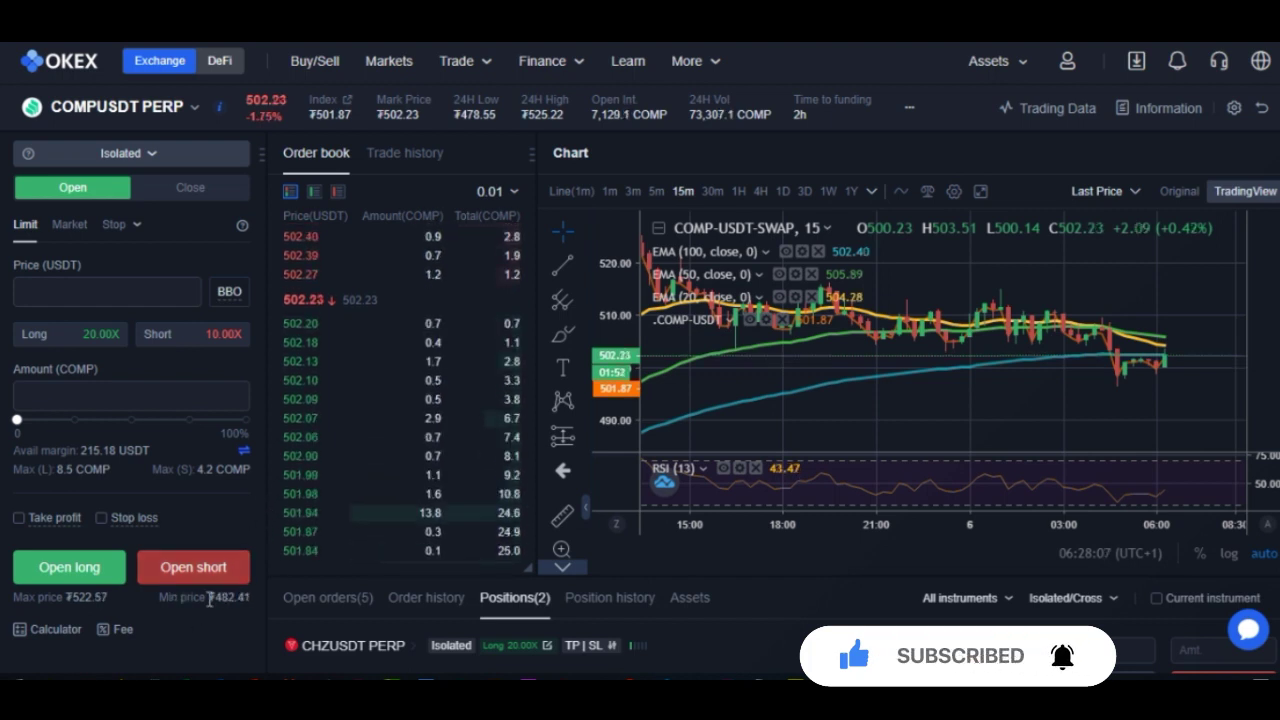
scroll(162, 632, down, 1)
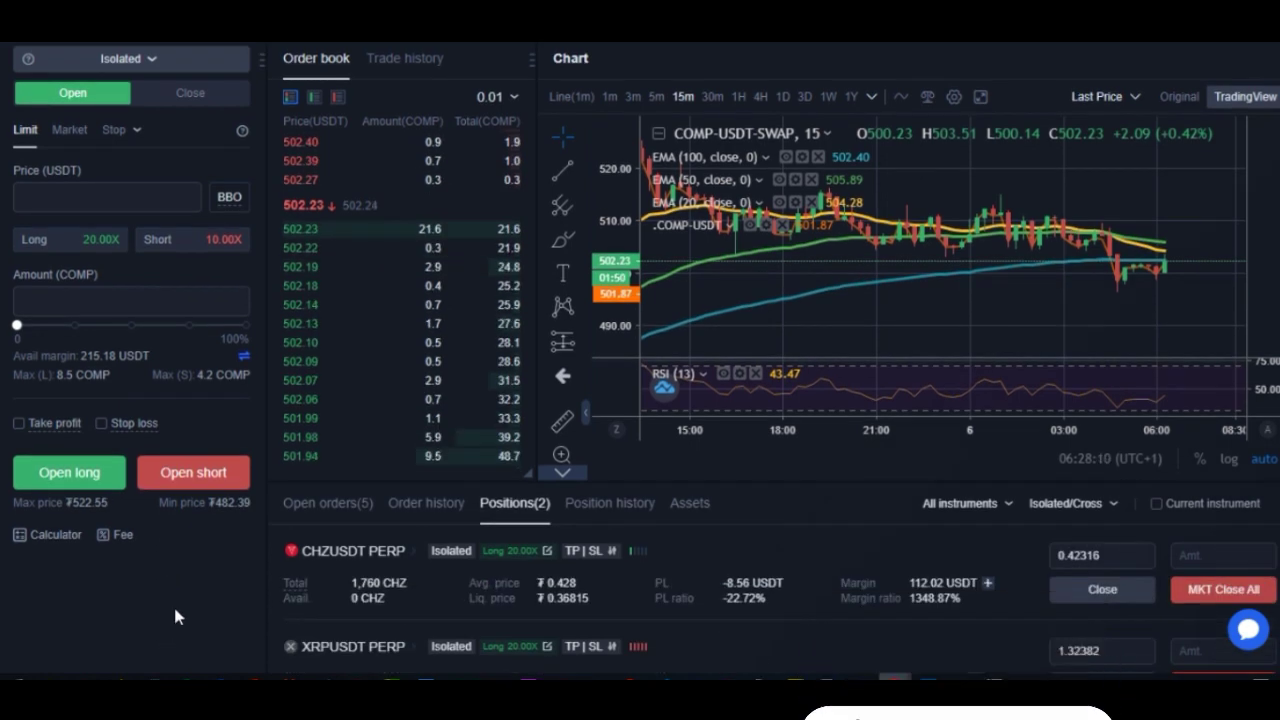
scroll(173, 603, up, 1)
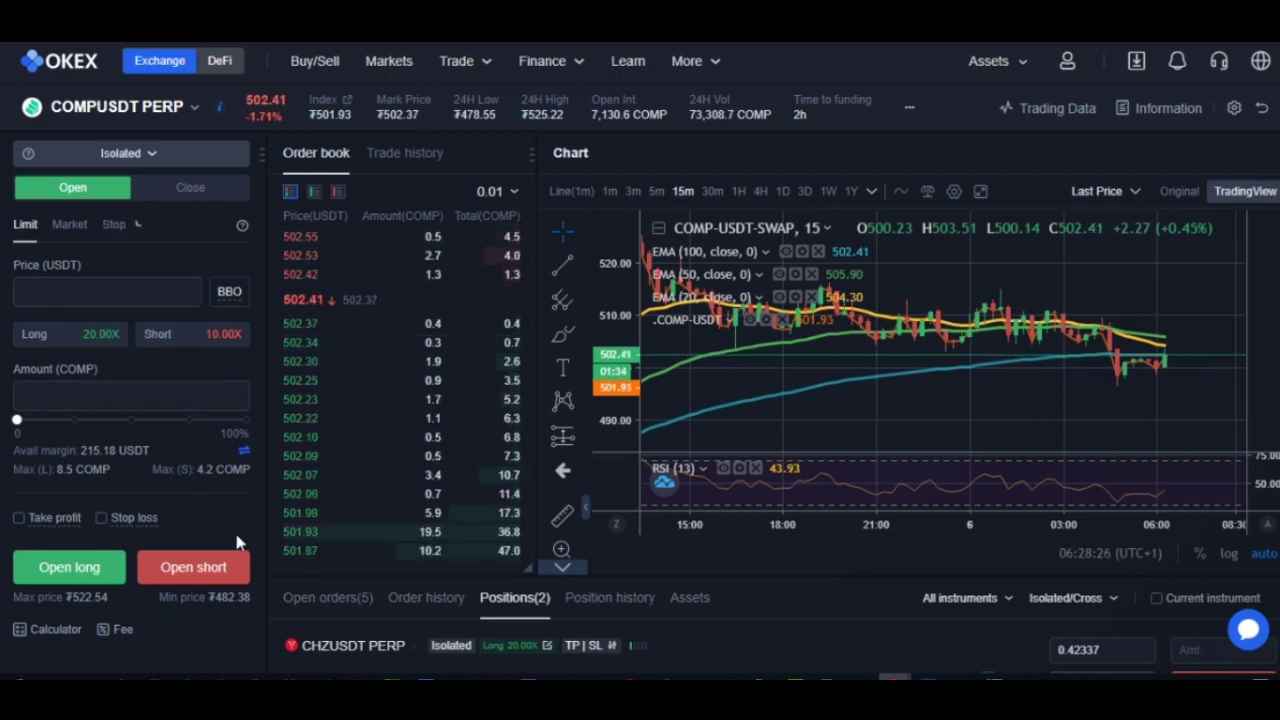
scroll(238, 536, down, 1)
scroll(200, 531, up, 1)
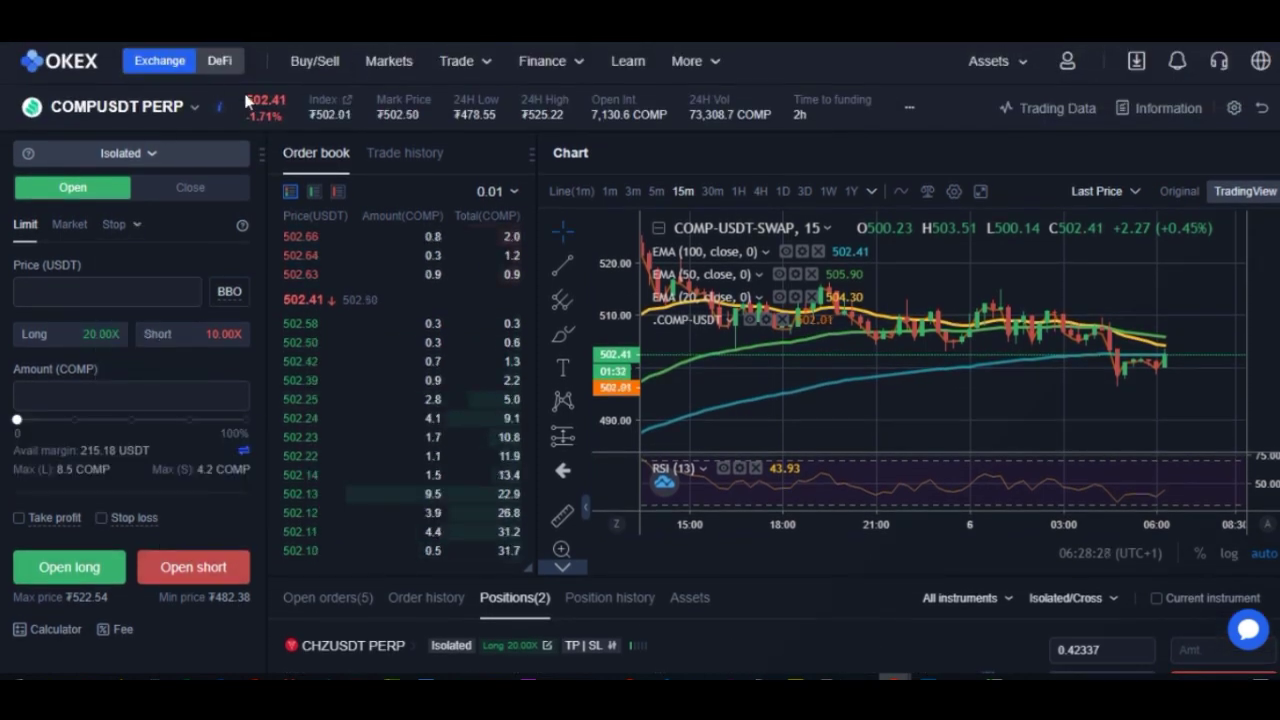
Examine the open XRPUSDT PERP position's margin, profit and loss, average price and liquidation price
mouse_move(134, 517)
scroll(230, 480, down, 3)
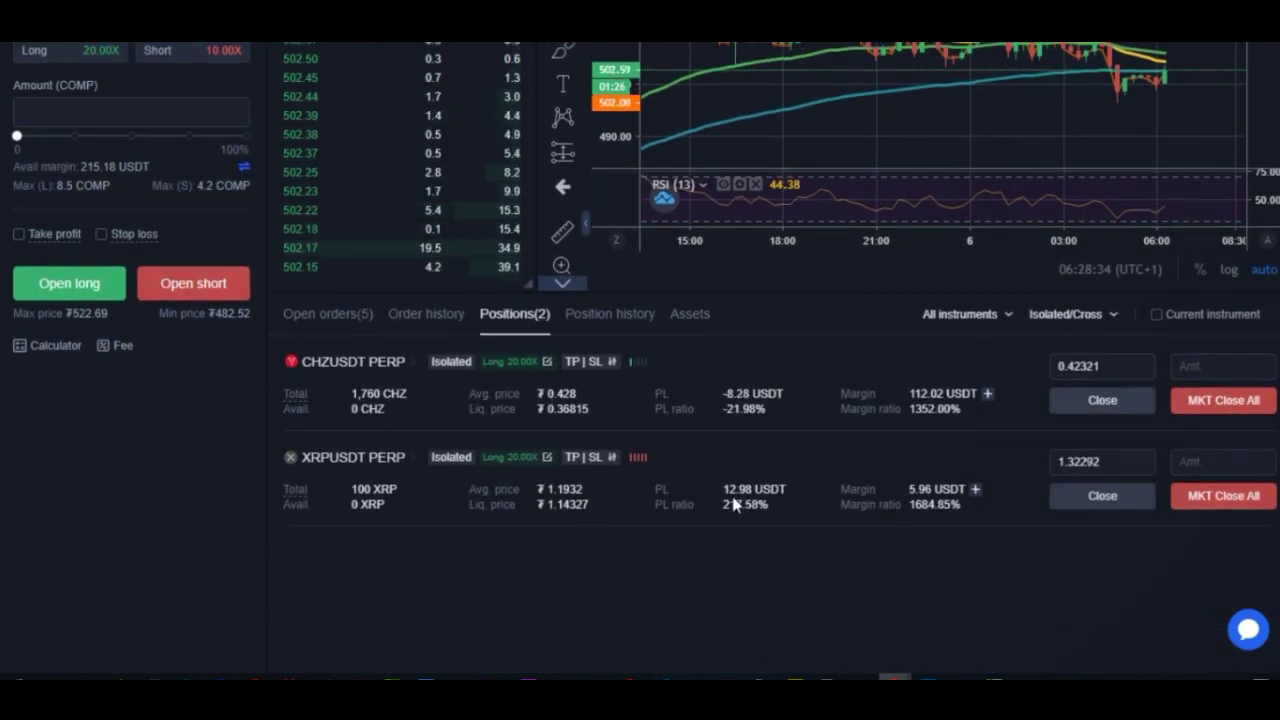
scroll(680, 535, down, 1)
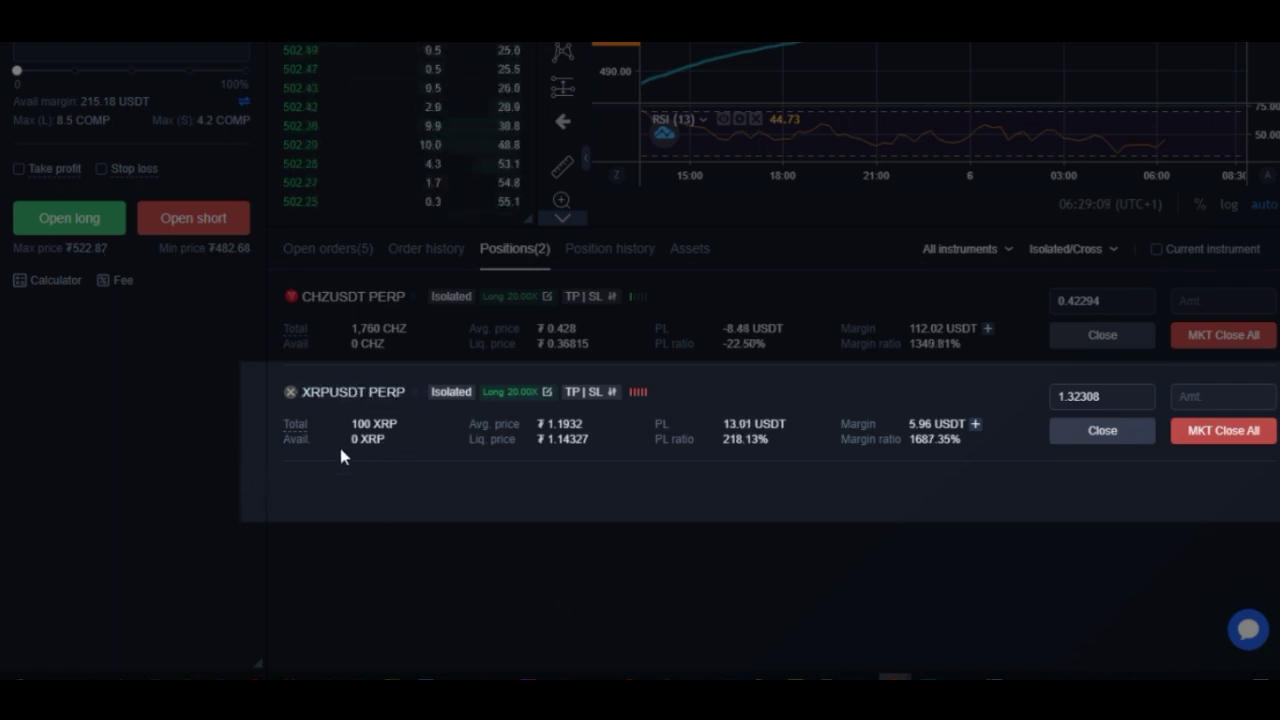
double_click(846, 424)
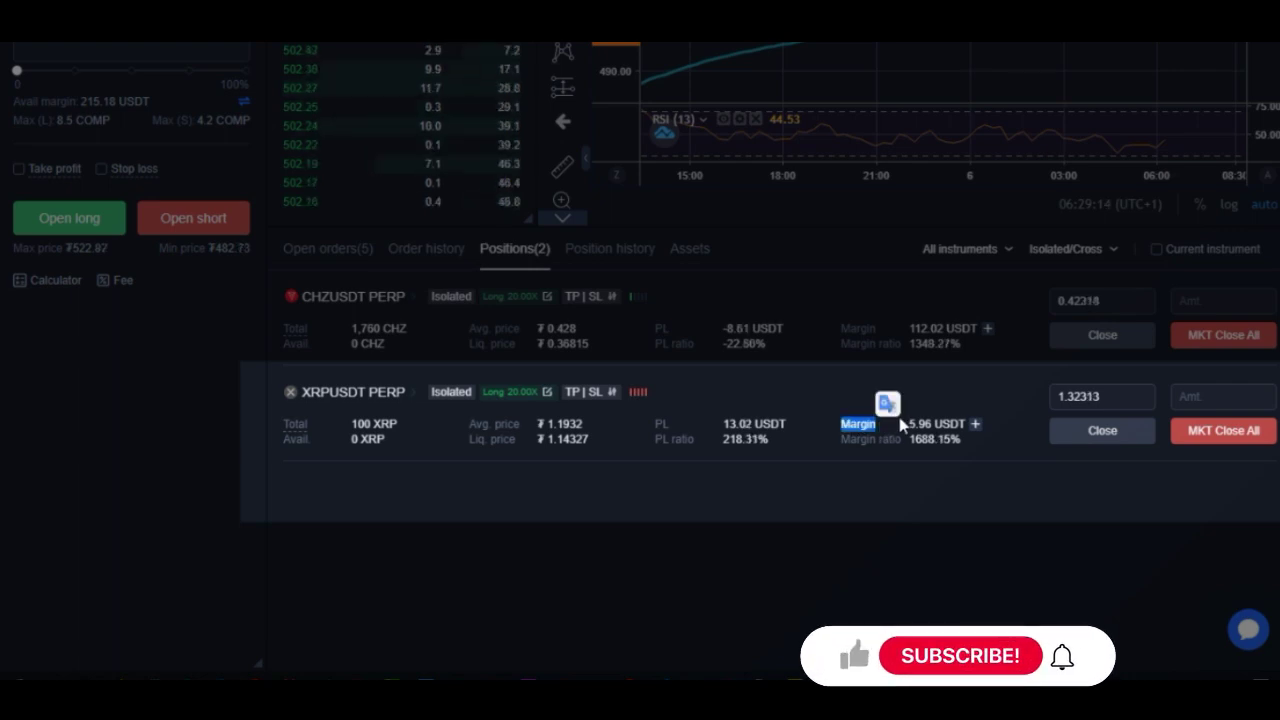
drag(909, 424, 927, 425)
click(928, 426)
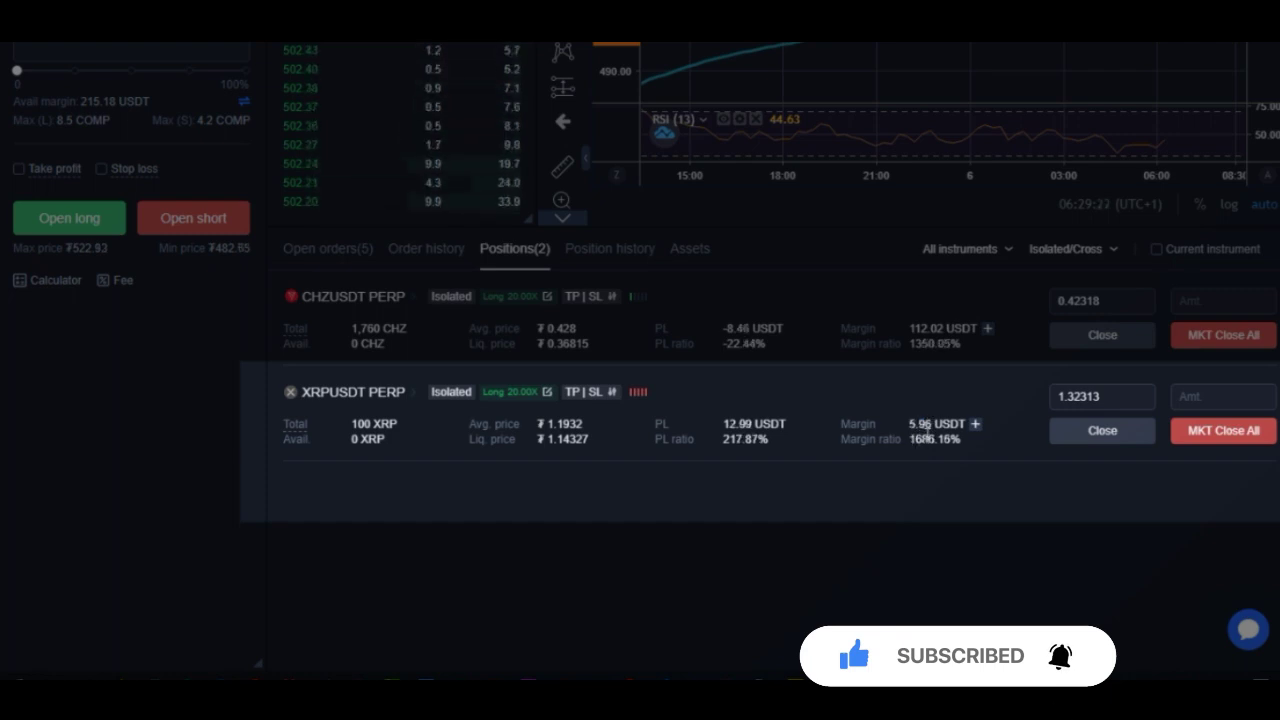
mouse_move(724, 424)
mouse_down()
mouse_move(762, 428)
mouse_move(746, 434)
mouse_up()
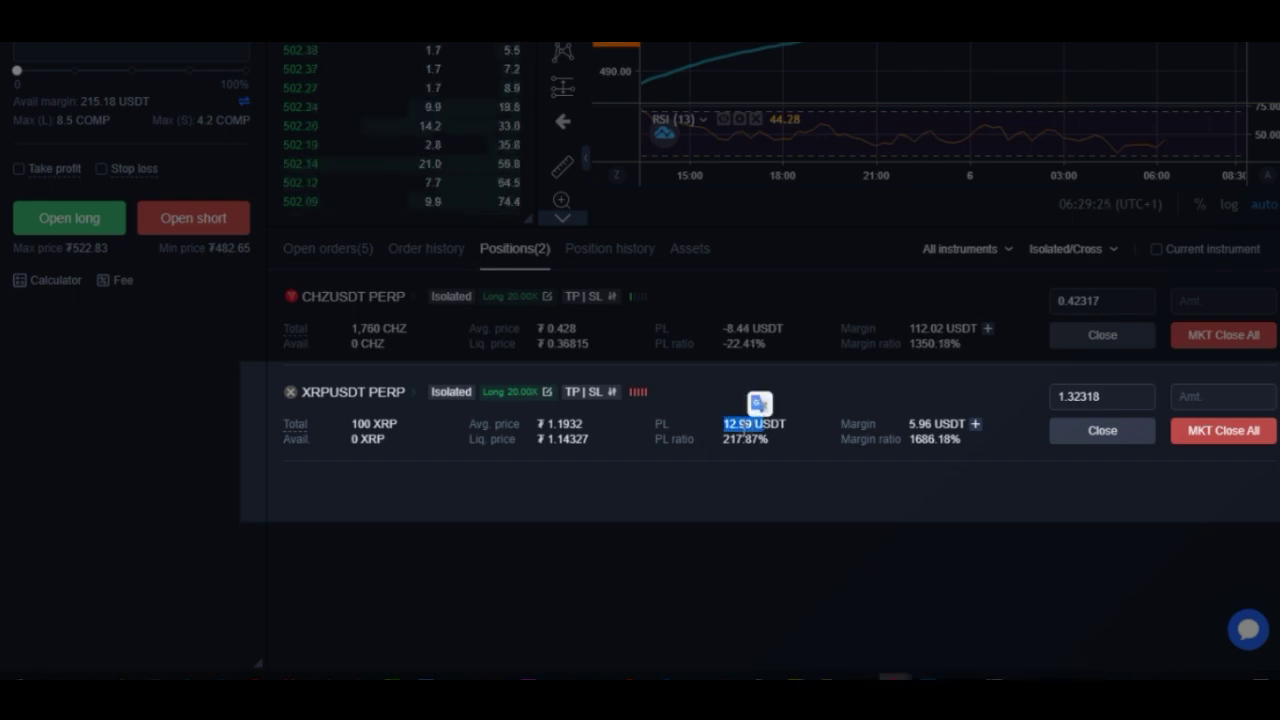
click(748, 426)
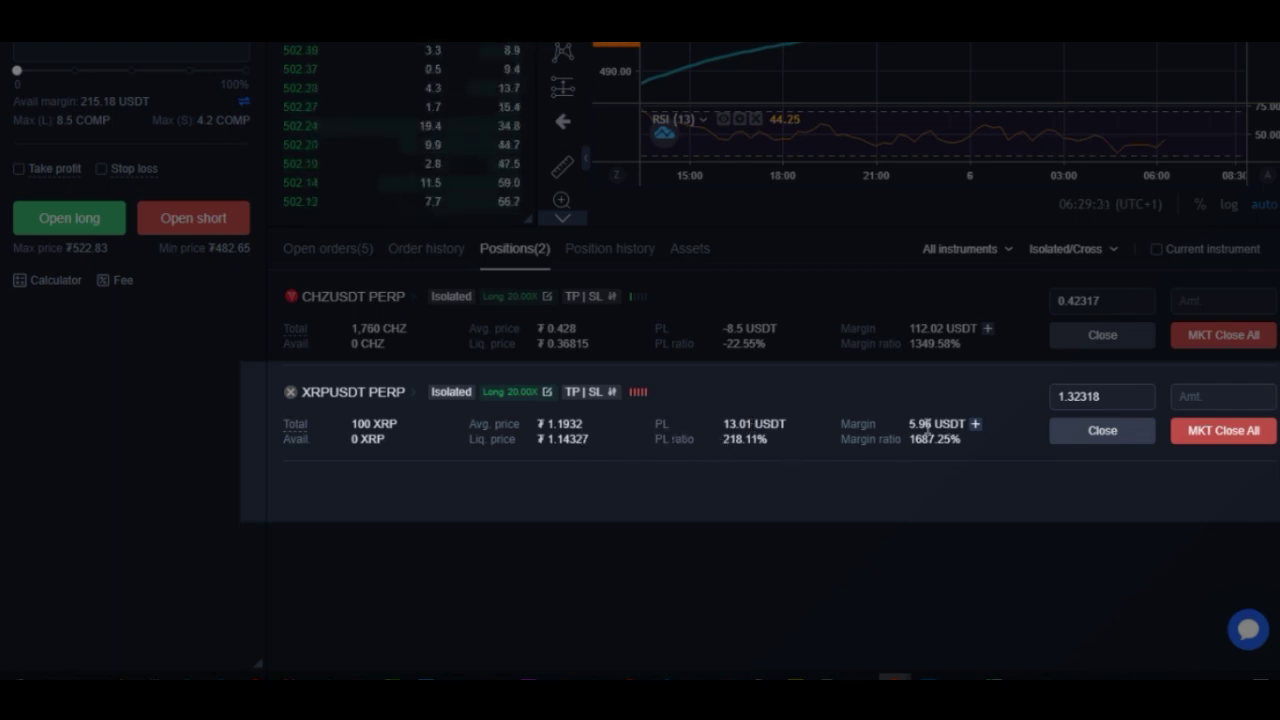
click(728, 428)
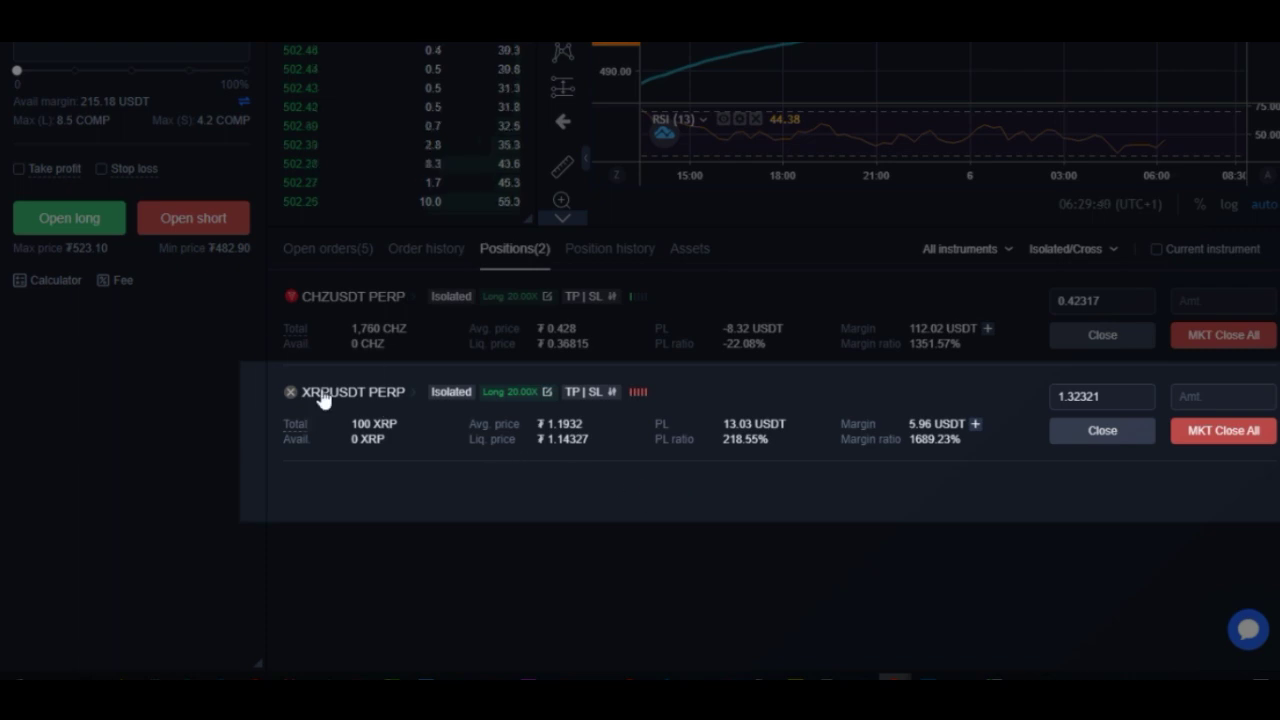
drag(548, 424, 584, 423)
click(497, 524)
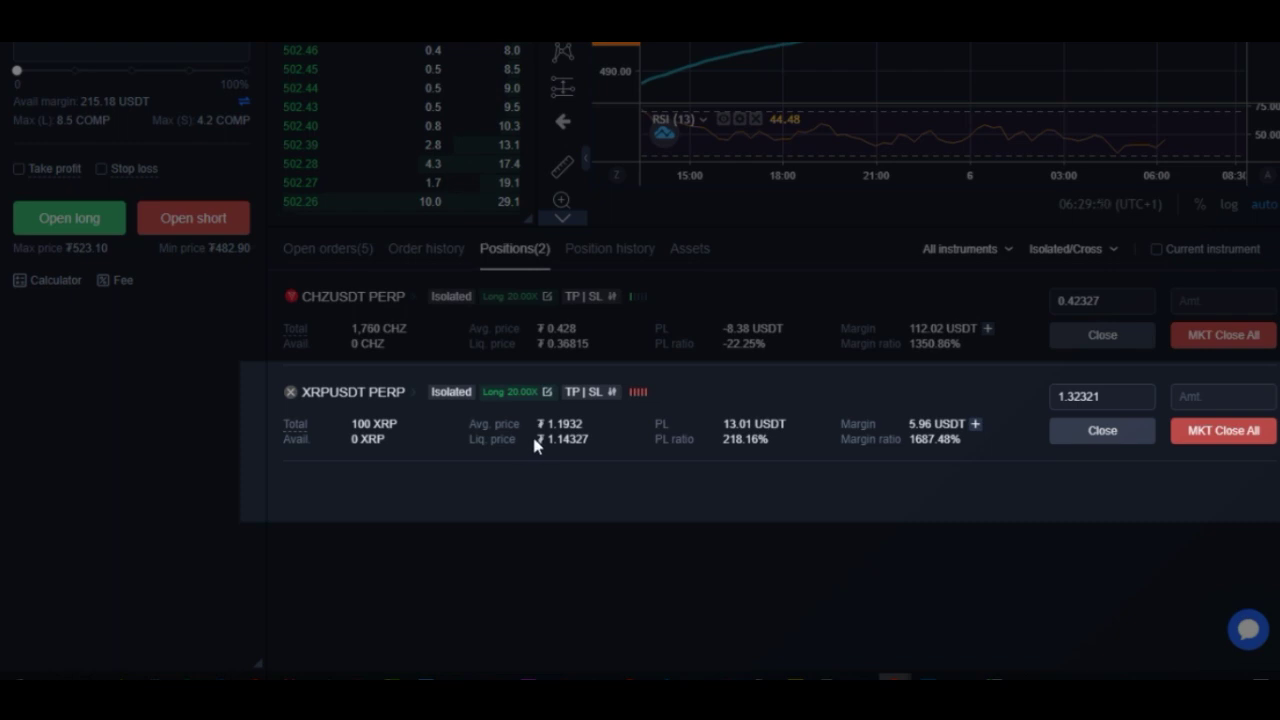
drag(549, 441, 576, 441)
click(549, 446)
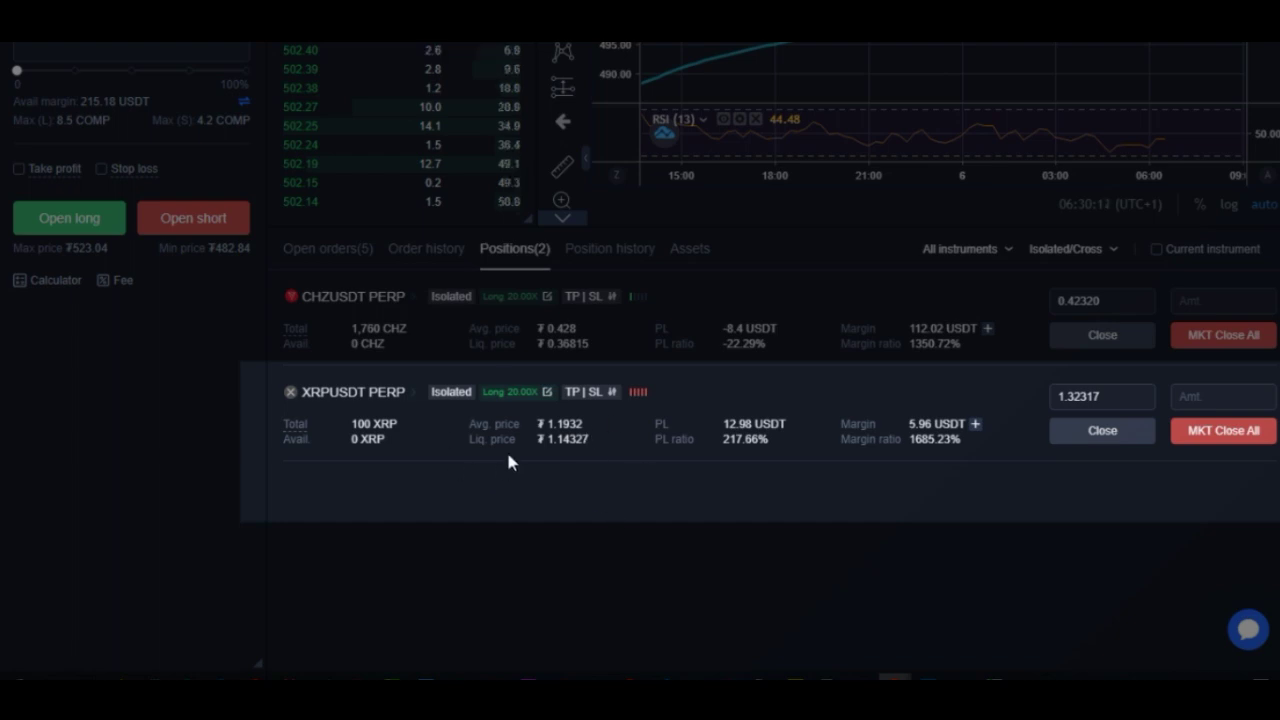
double_click(912, 426)
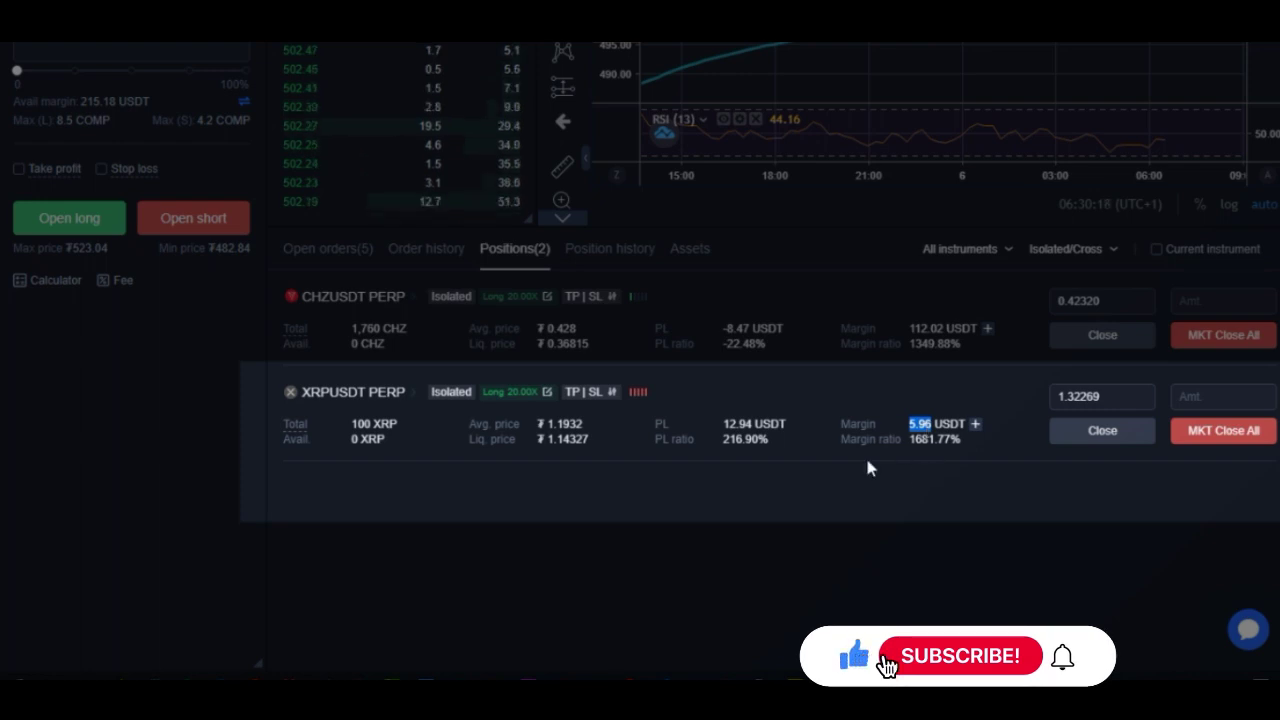
click(915, 458)
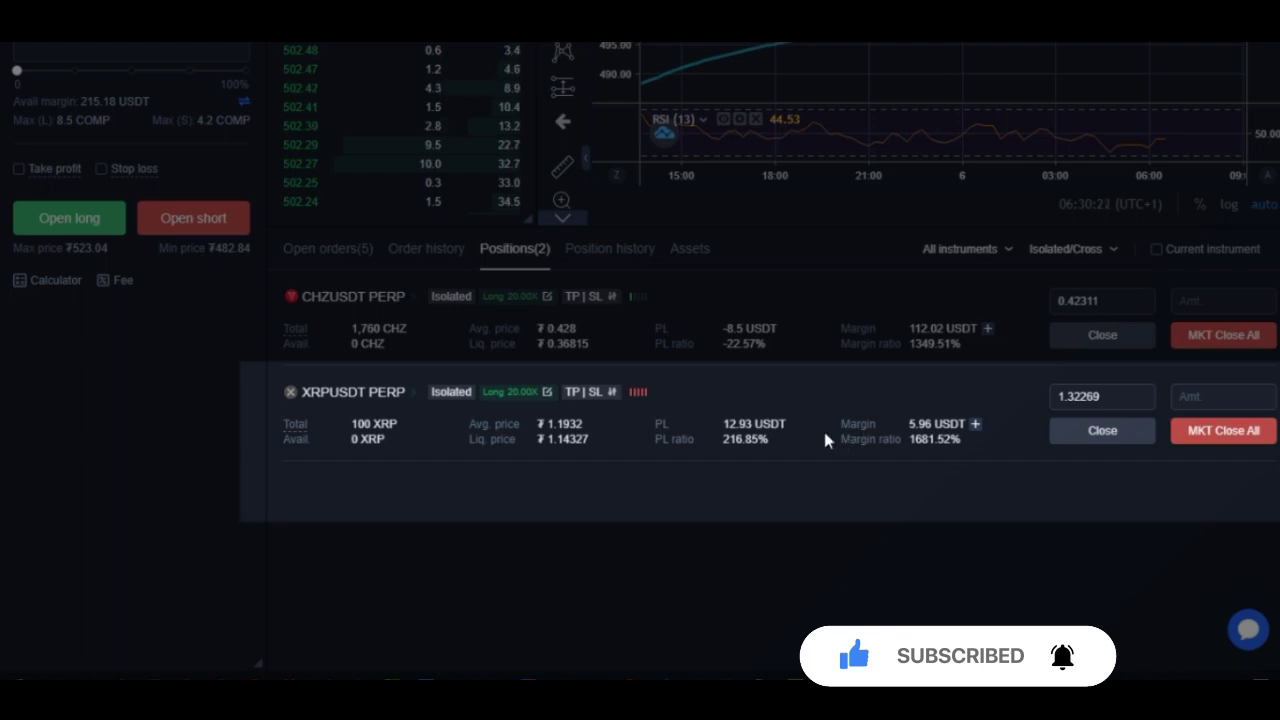
drag(791, 420, 748, 423)
click(936, 452)
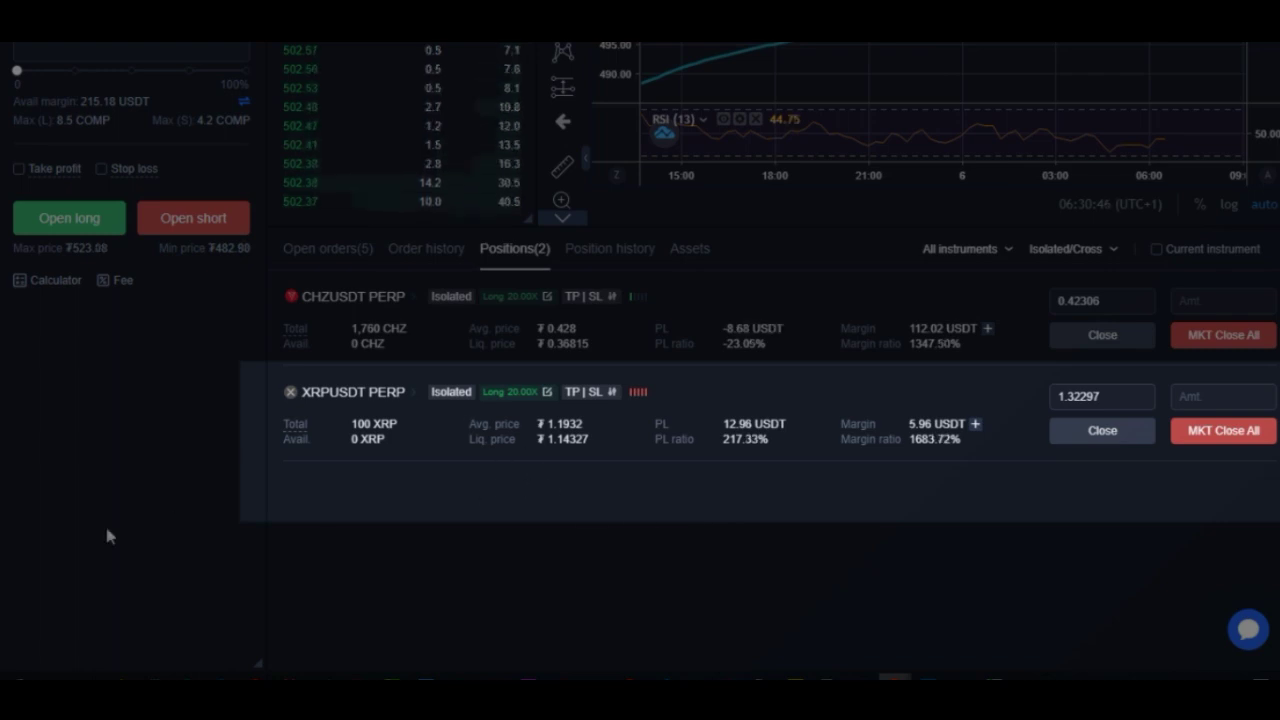
scroll(104, 522, up, 3)
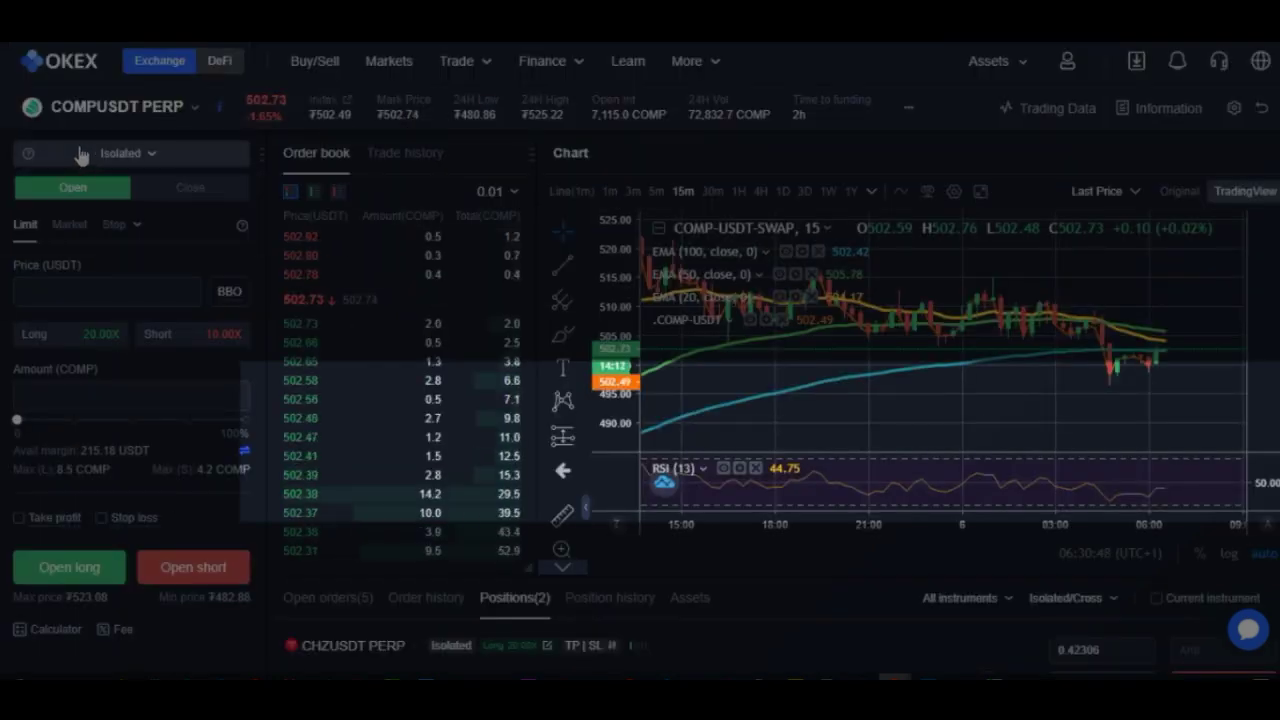
click(155, 160)
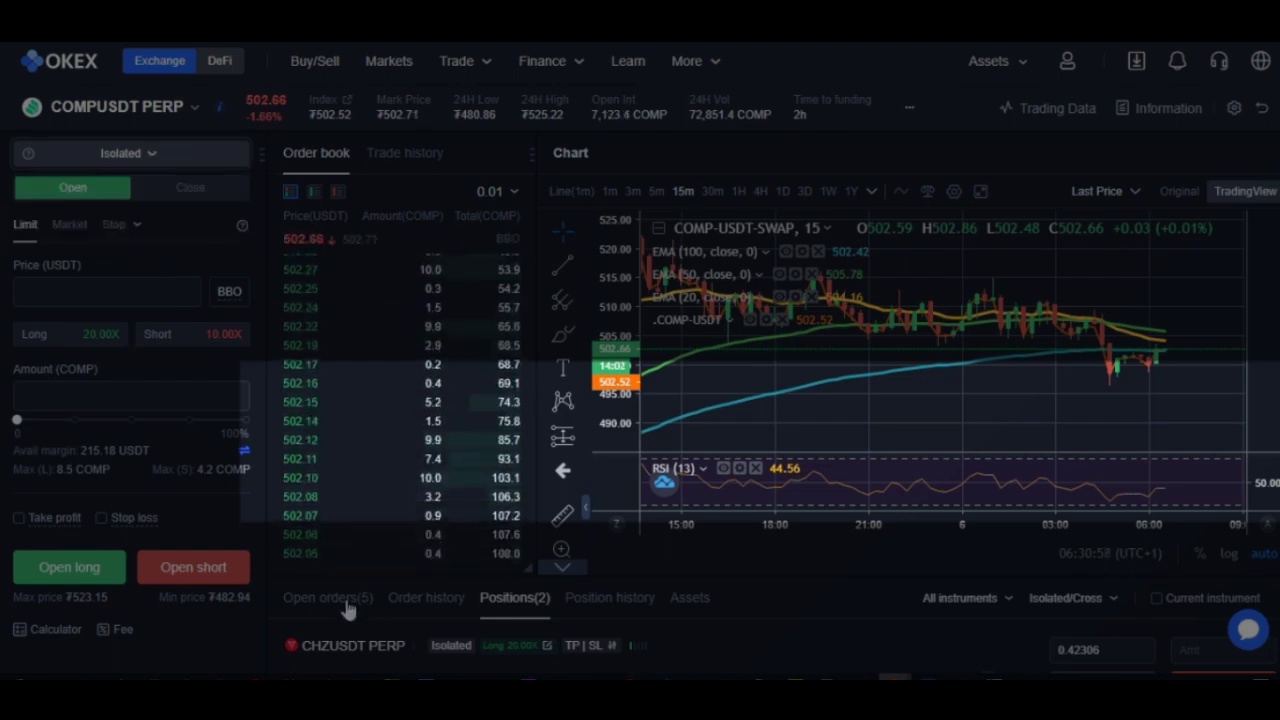
Open the trading calculator on its PnL page and move its window slightly aside over the chart
scroll(340, 610, down, 3)
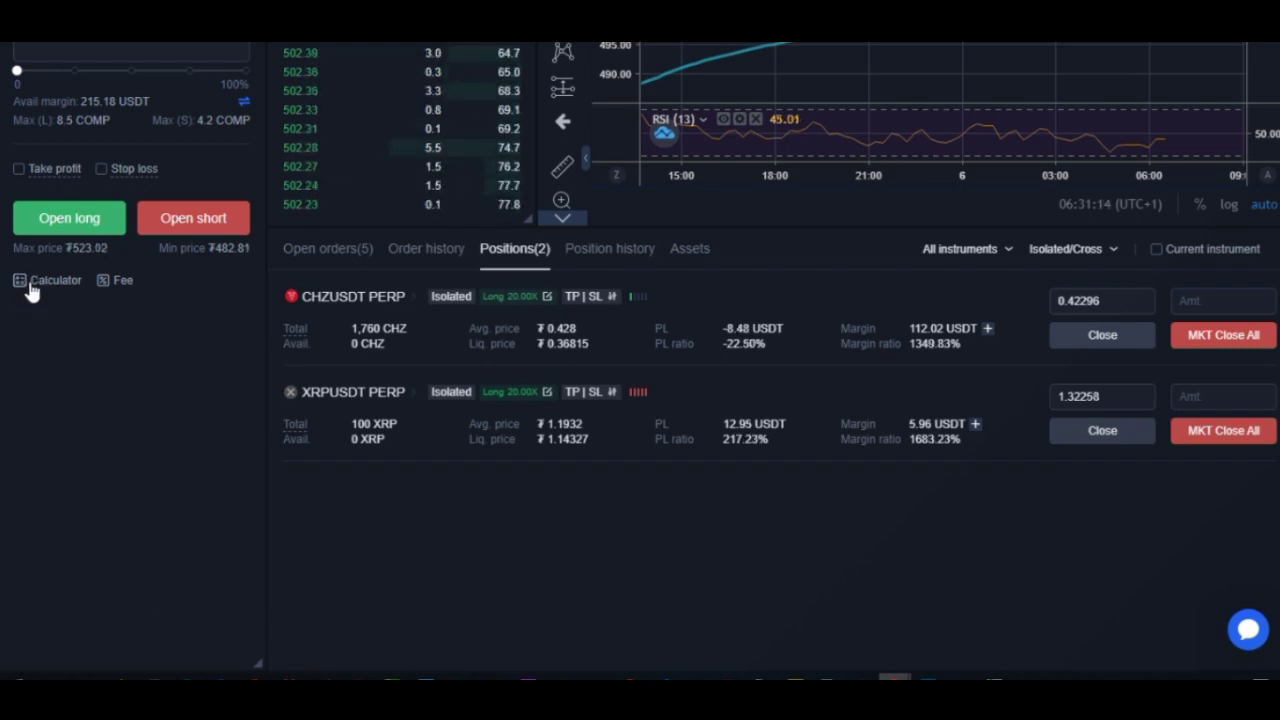
click(27, 284)
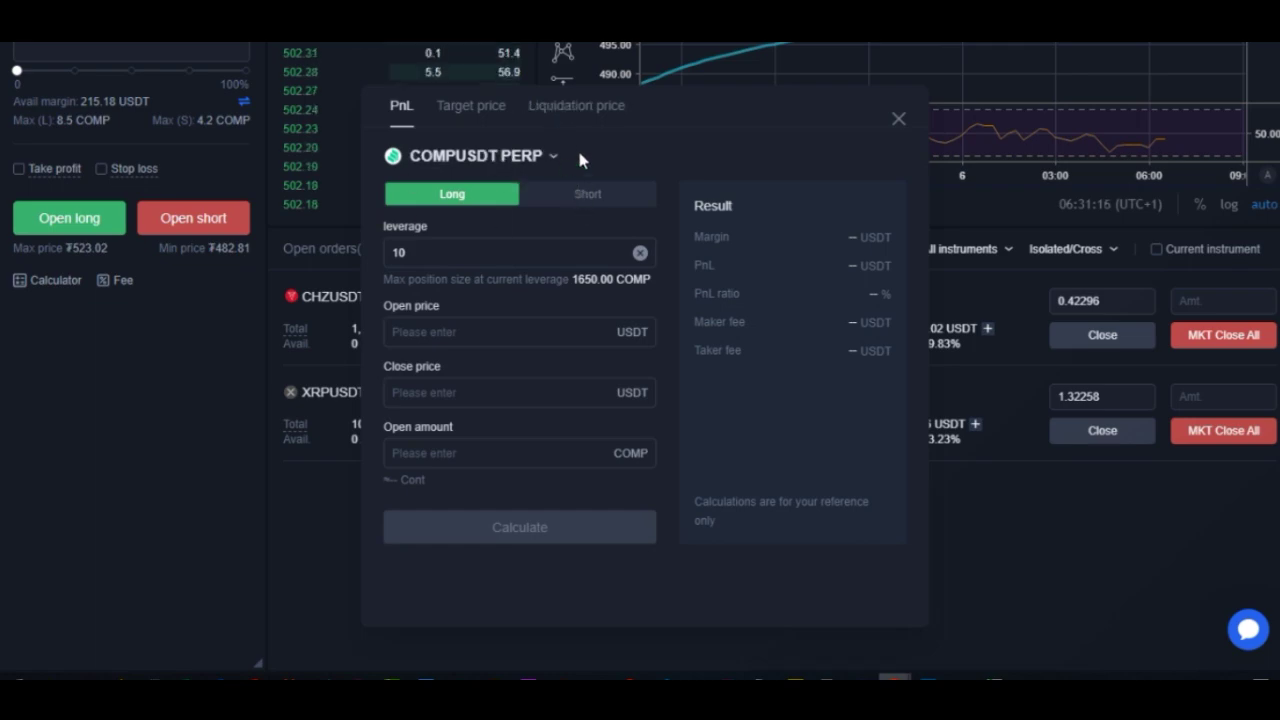
drag(720, 106, 792, 112)
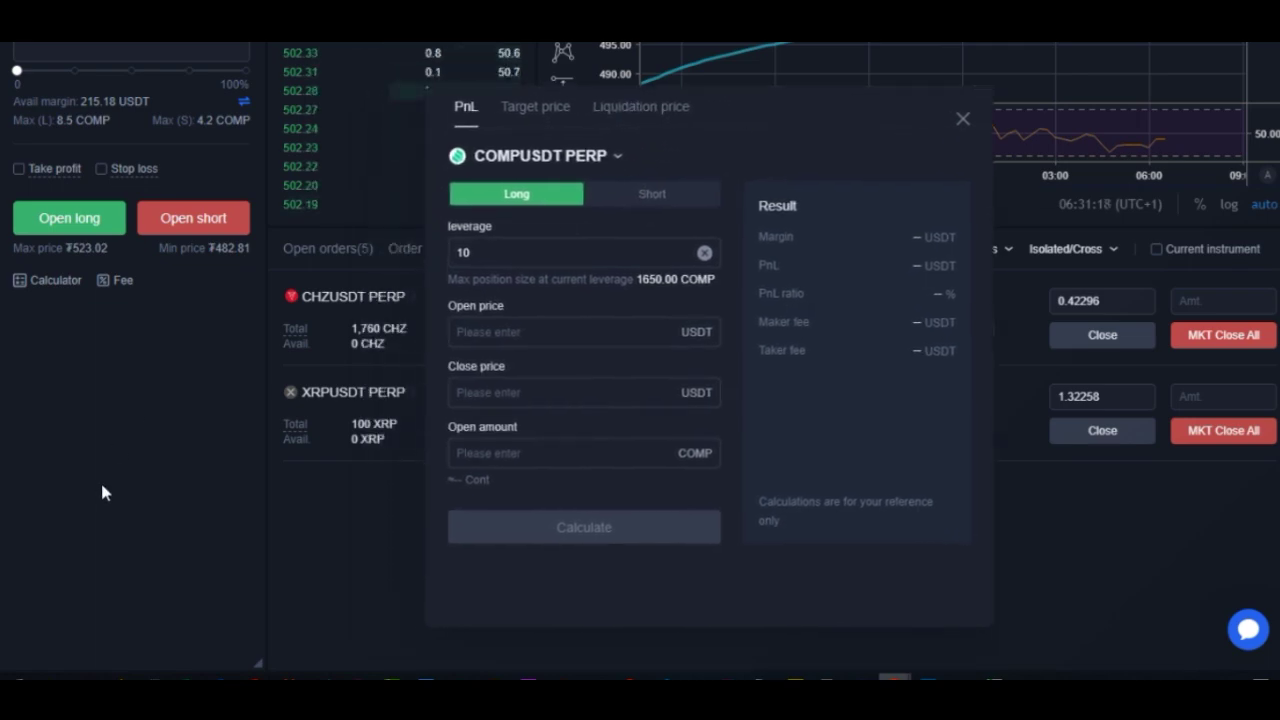
scroll(99, 479, up, 3)
scroll(99, 479, down, 1)
scroll(107, 490, up, 2)
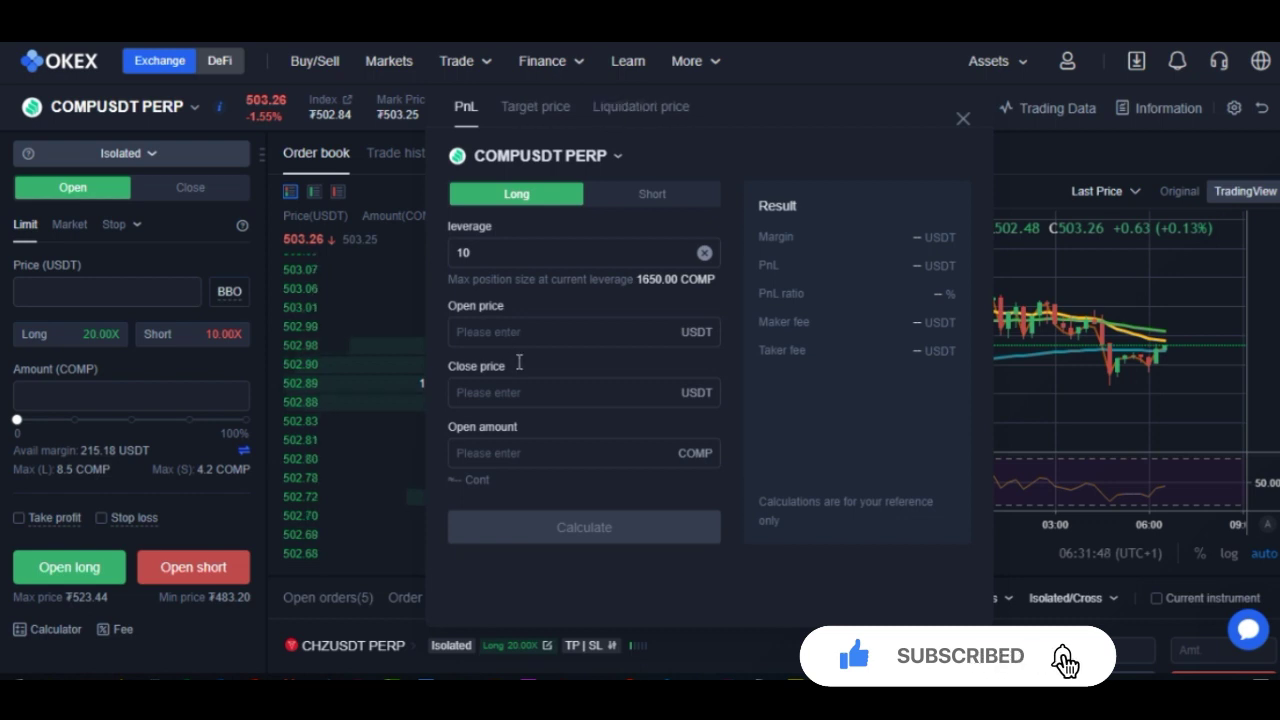
Set the PnL calculation's leverage to 20 and its open price to 503 USDT for the COMPUSDT PERP long
click(704, 254)
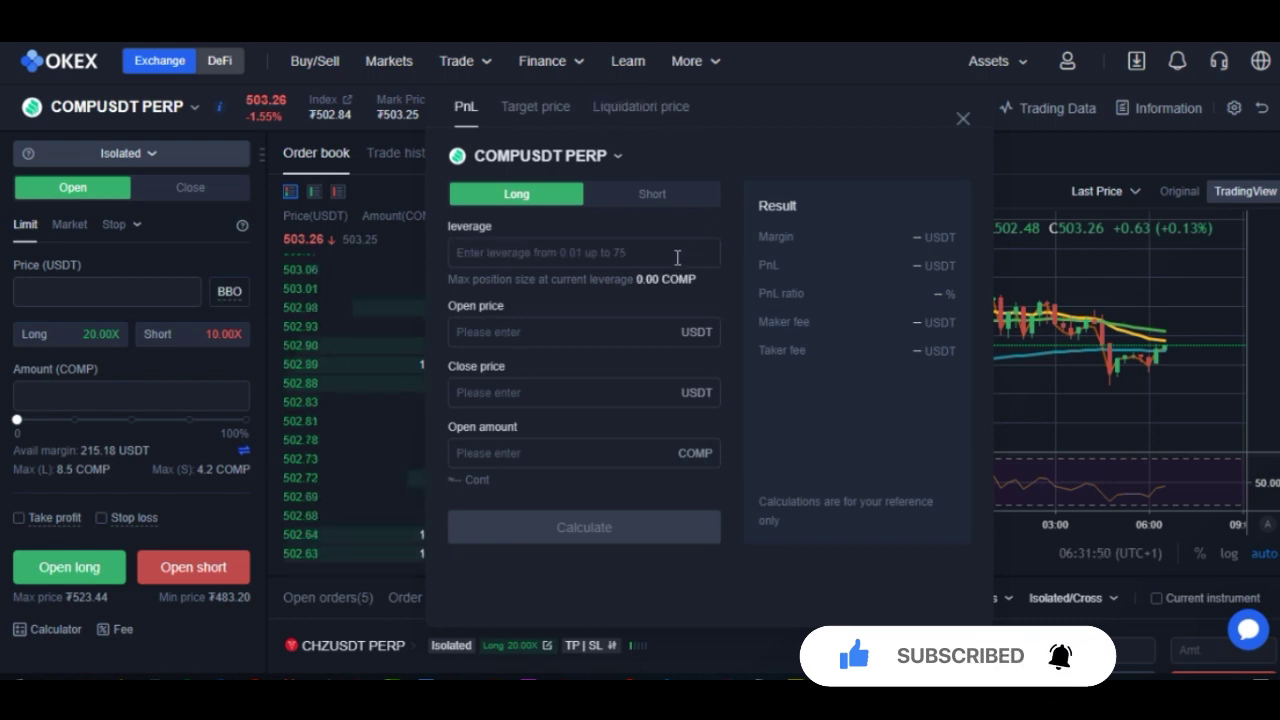
text(20)
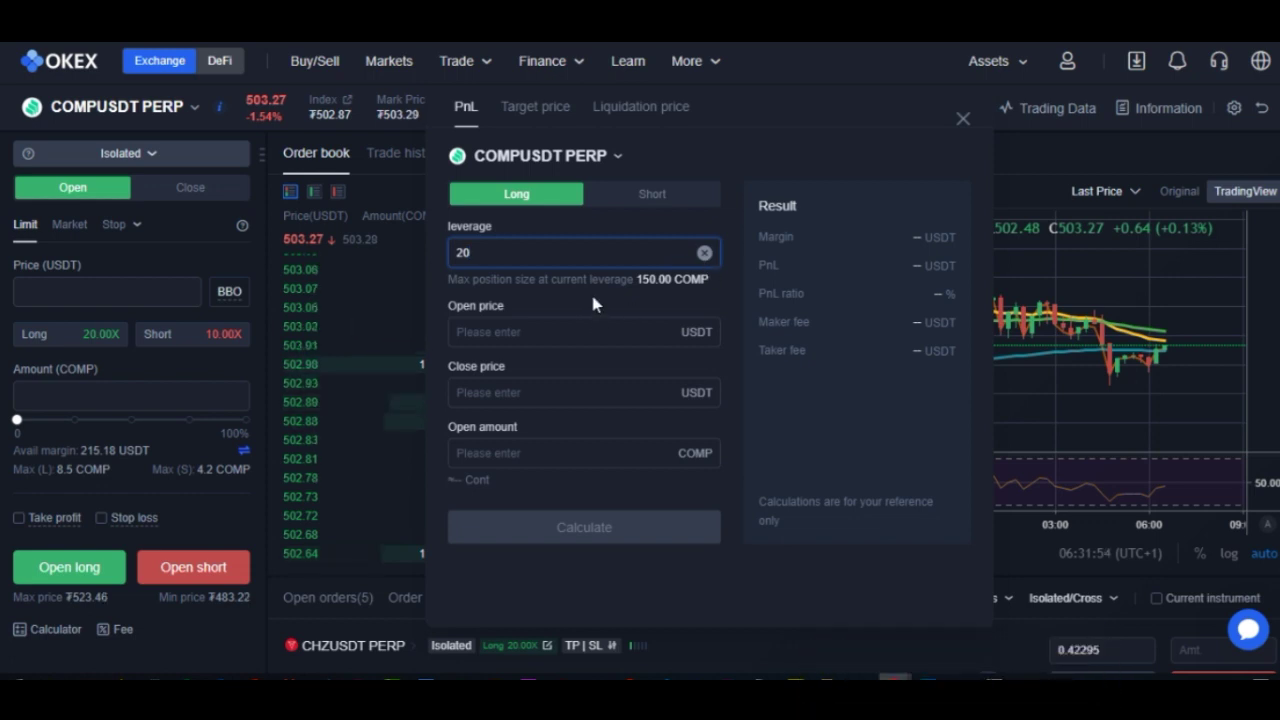
click(458, 298)
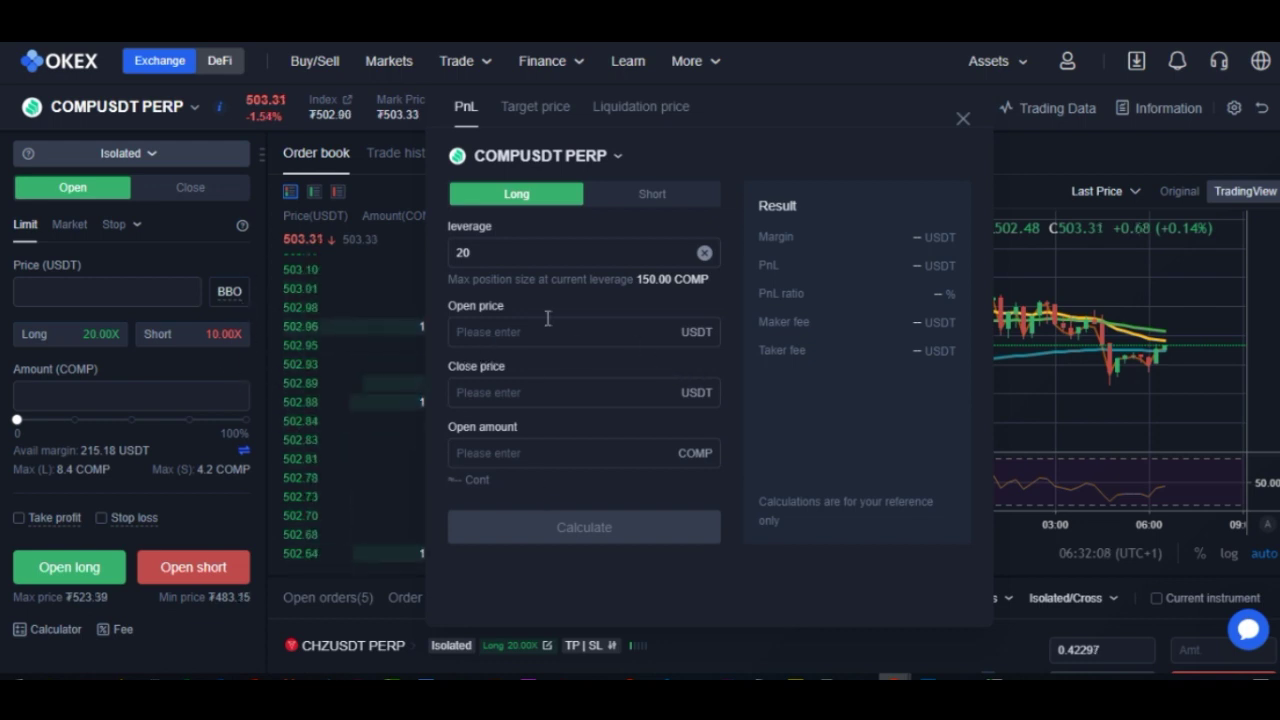
text(503)
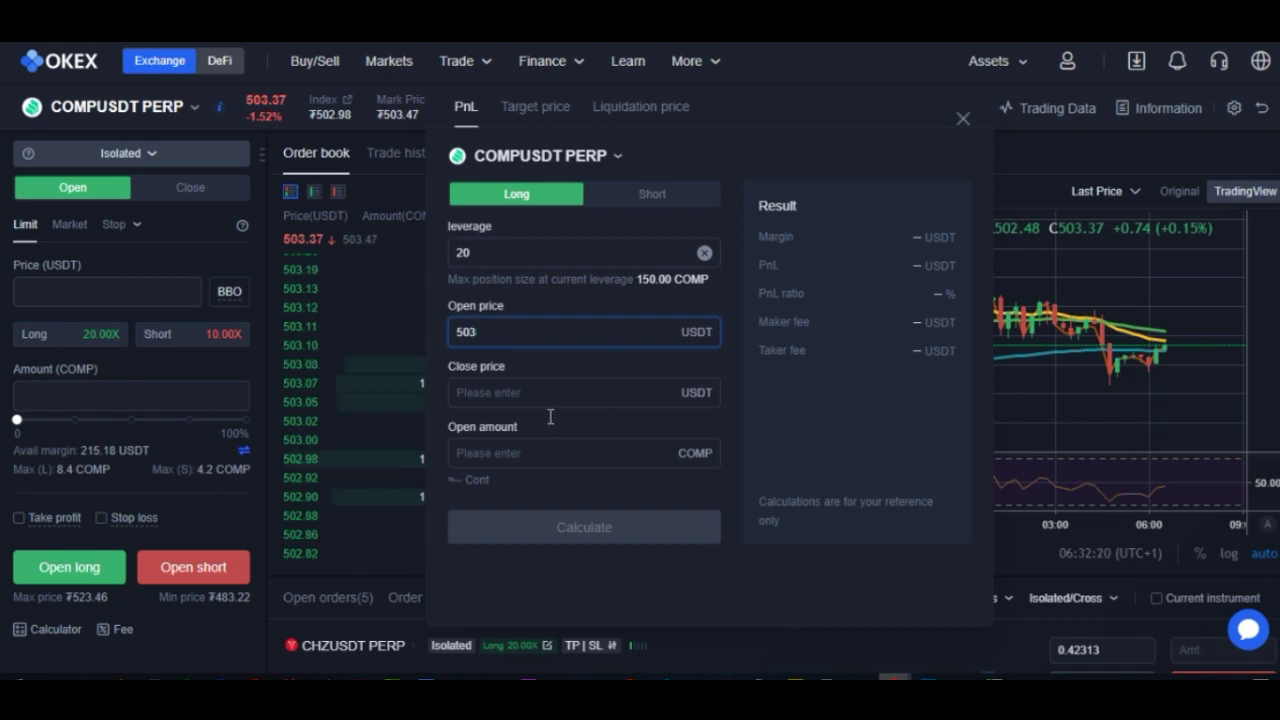
Set the close price of the PnL calculation to 520 USDT
click(600, 397)
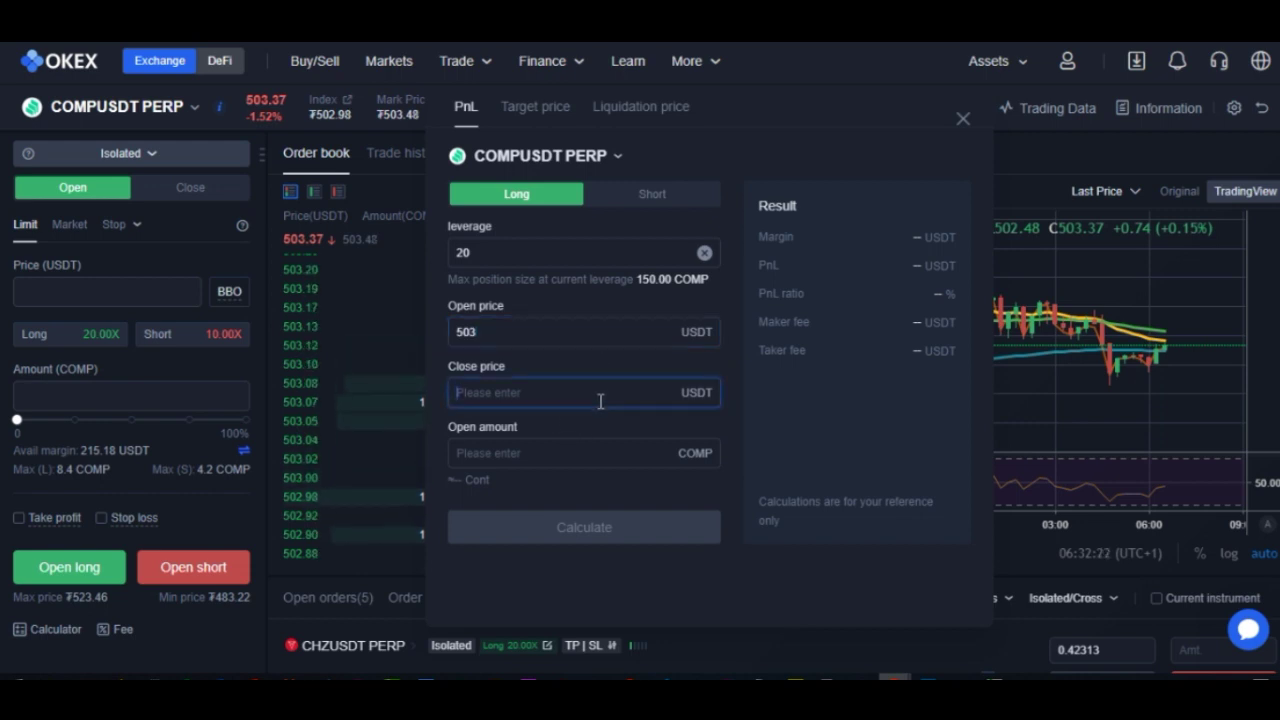
text(6)
key(BackSpace)
text(52)
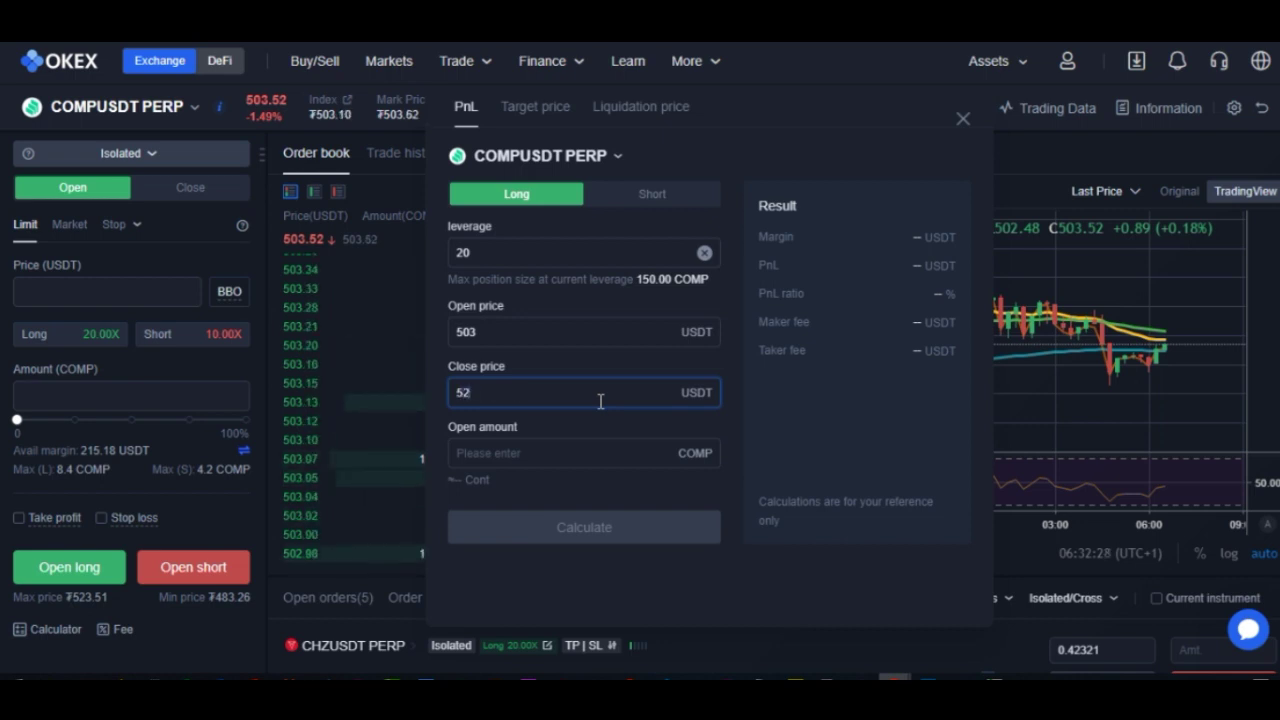
text(0)
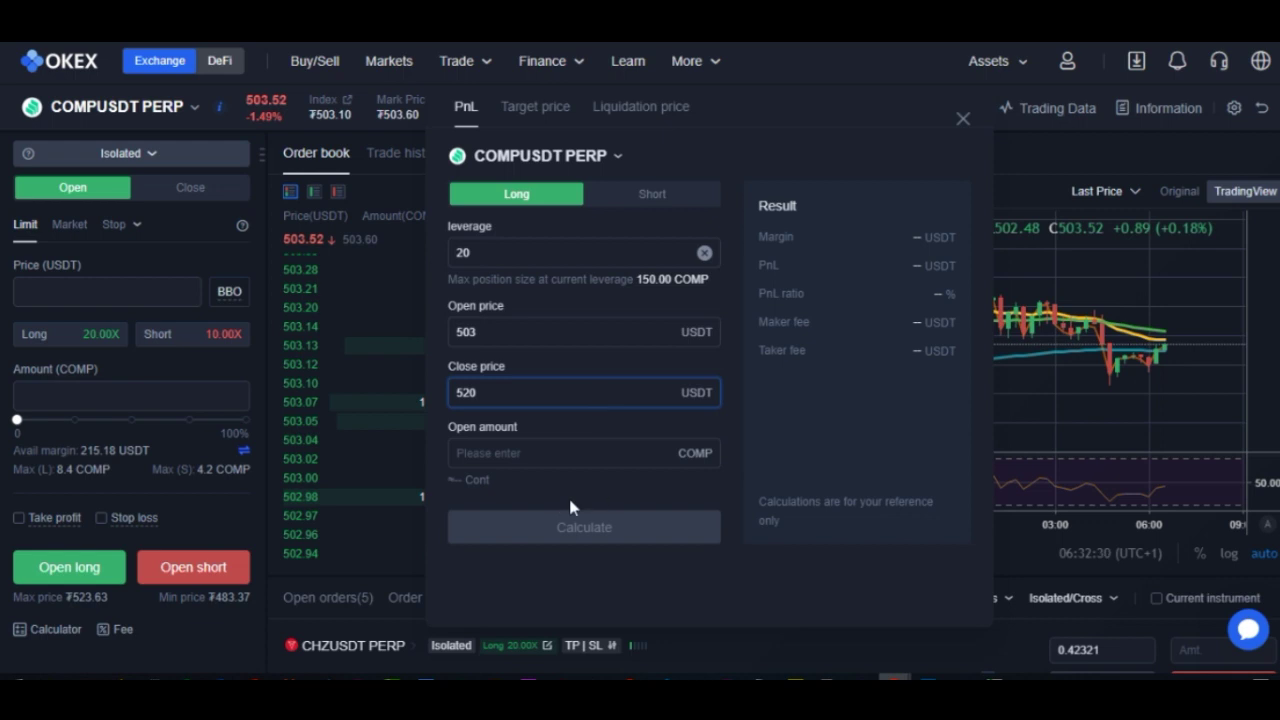
Enter an open amount of 20 COMP and calculate the long position's profit
click(618, 462)
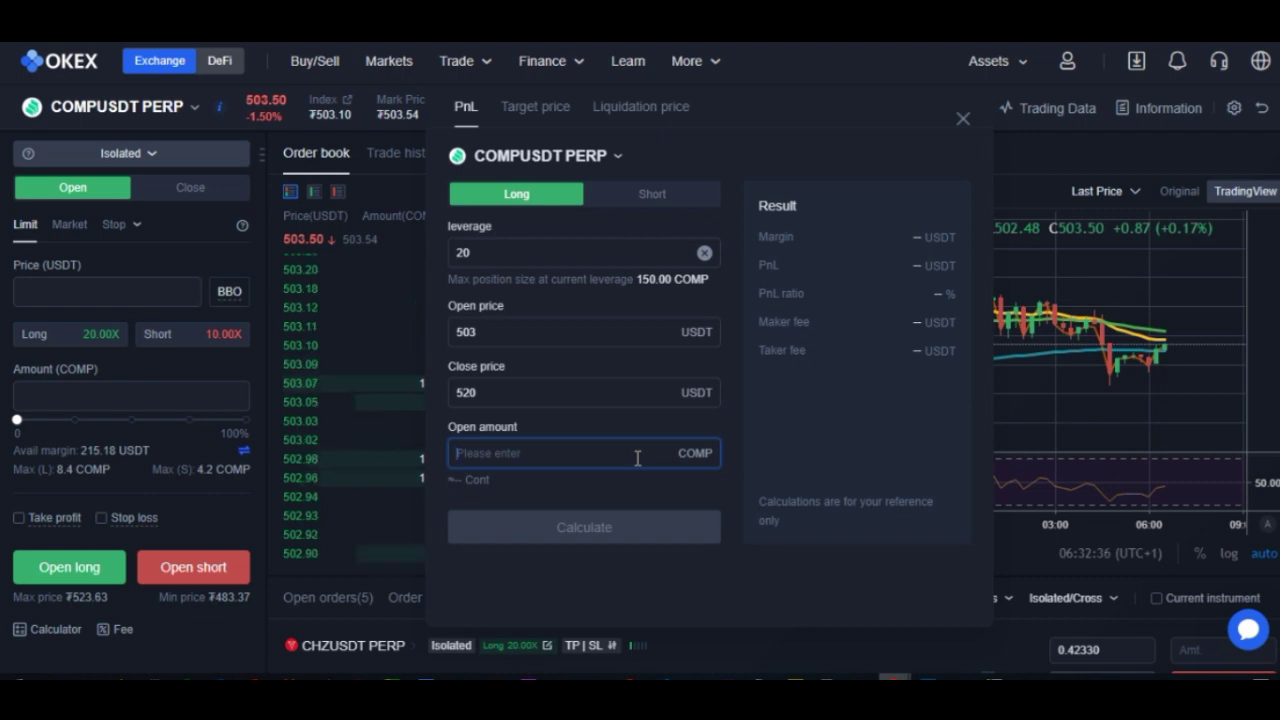
text(20)
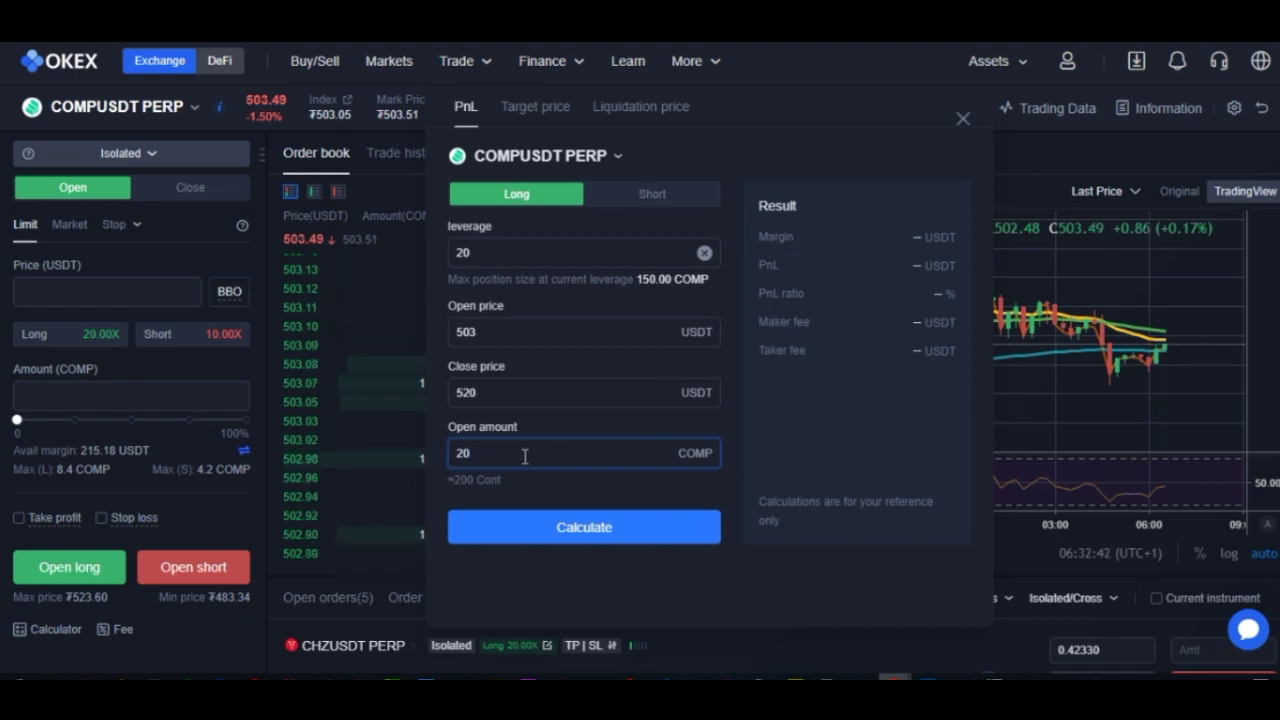
click(550, 531)
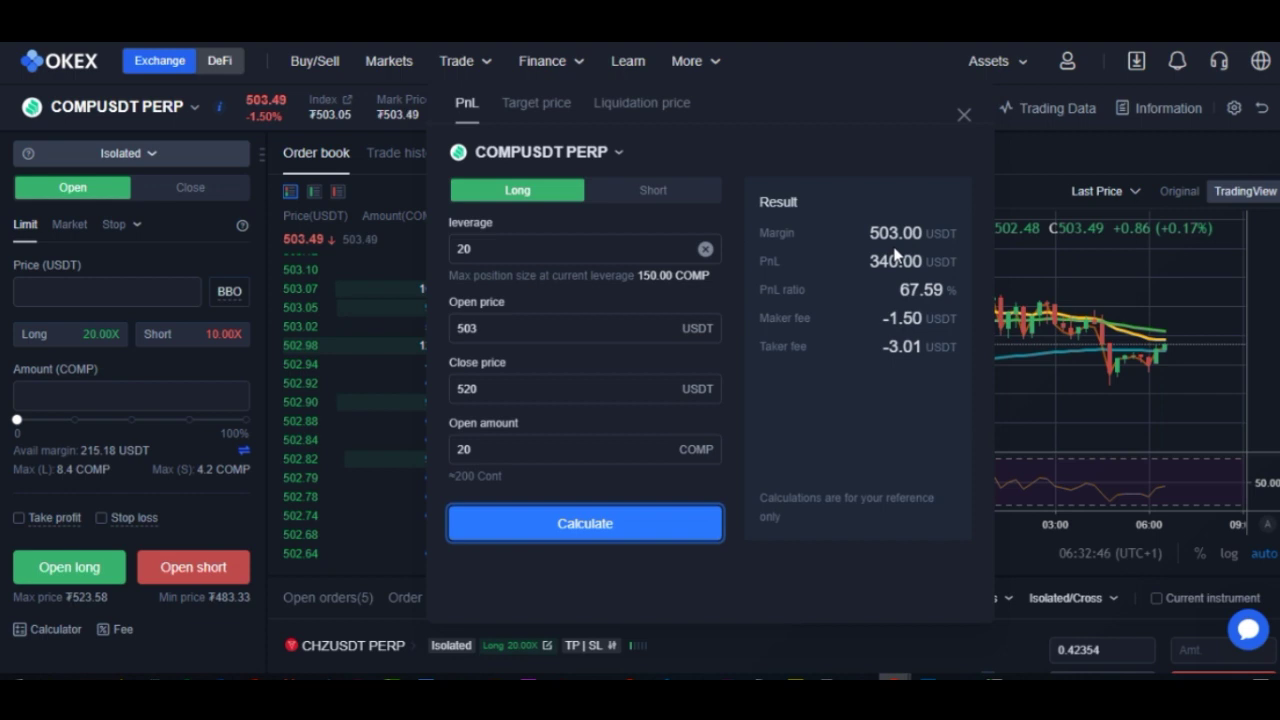
Change the open amount to 1 COMP and recalculate the long position's profit
drag(523, 457, 401, 470)
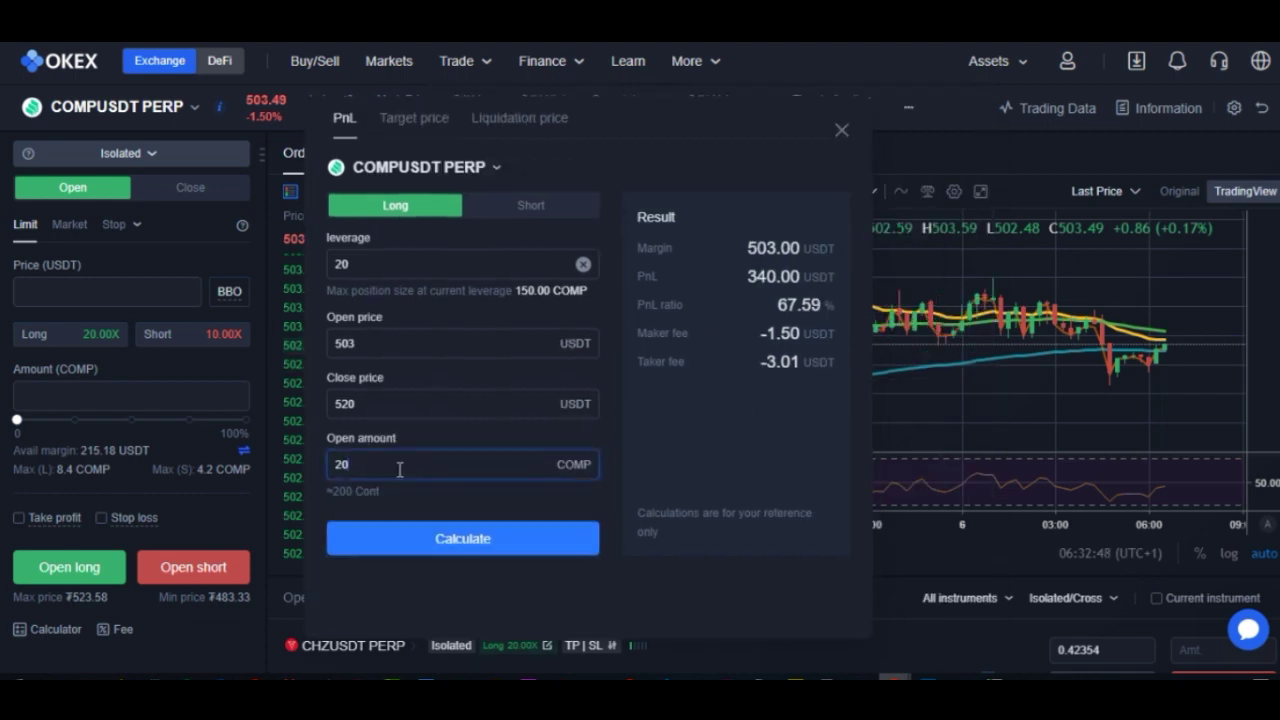
text(1)
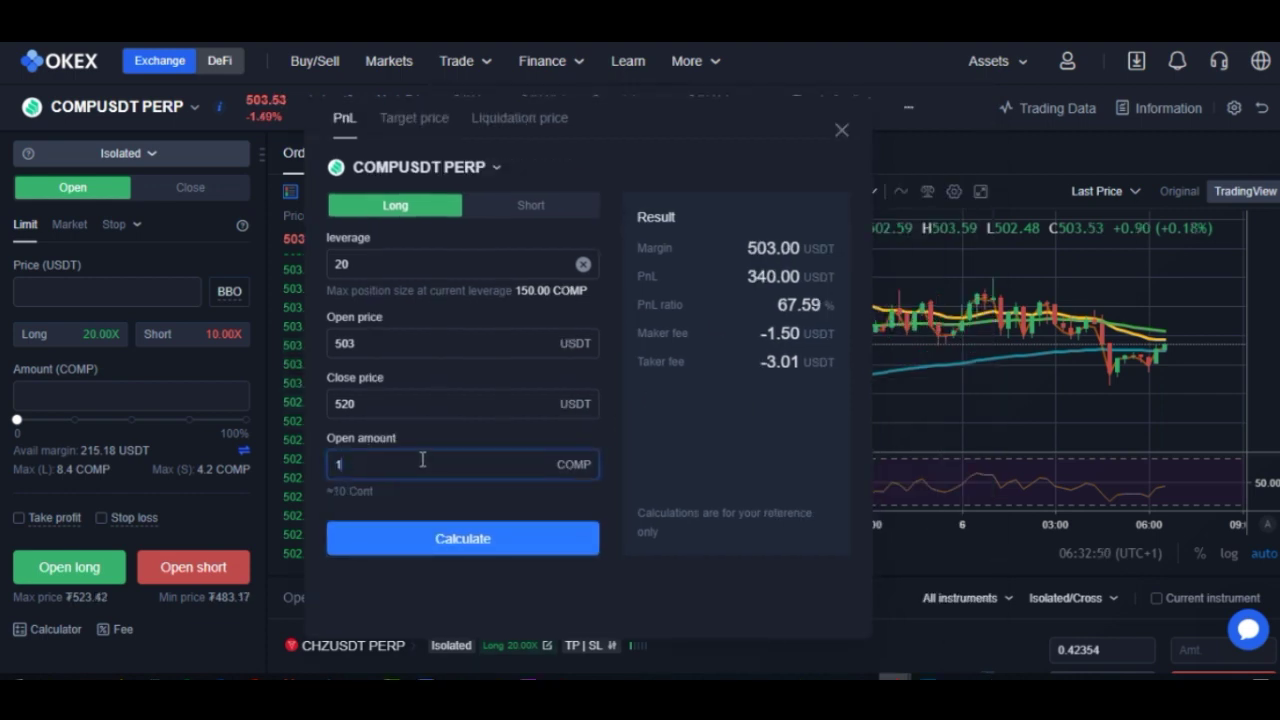
click(497, 557)
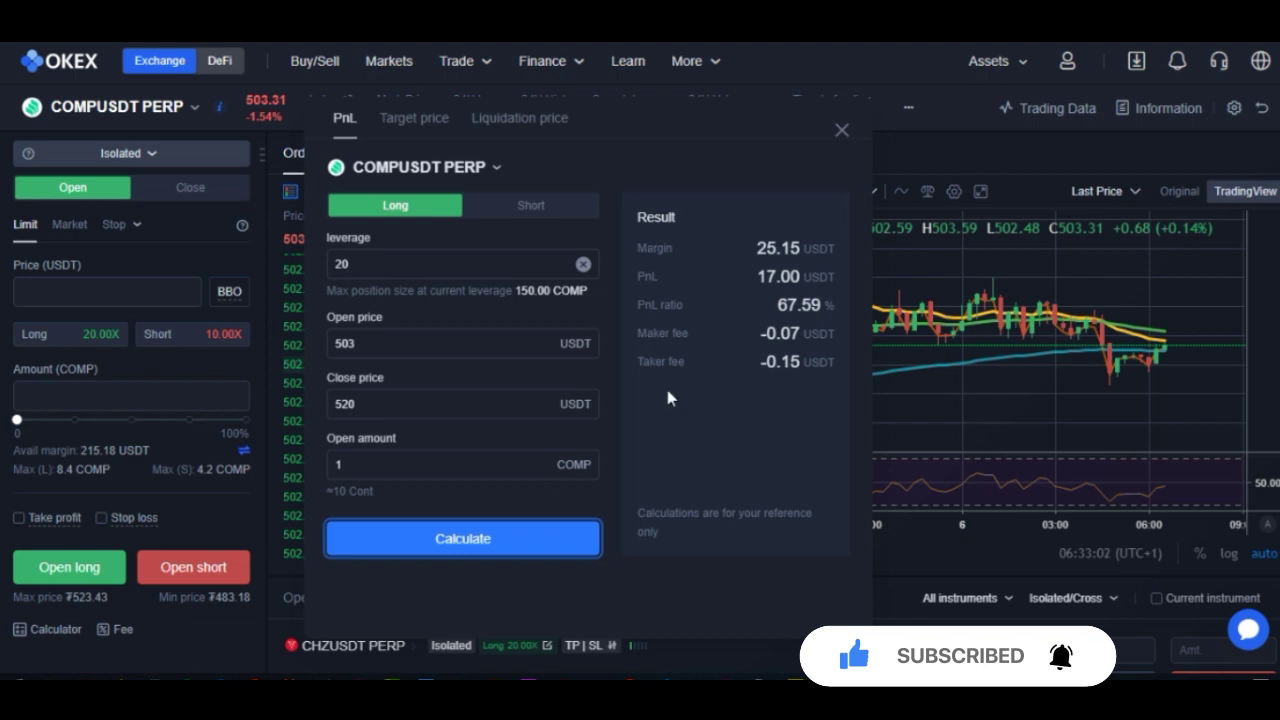
click(778, 248)
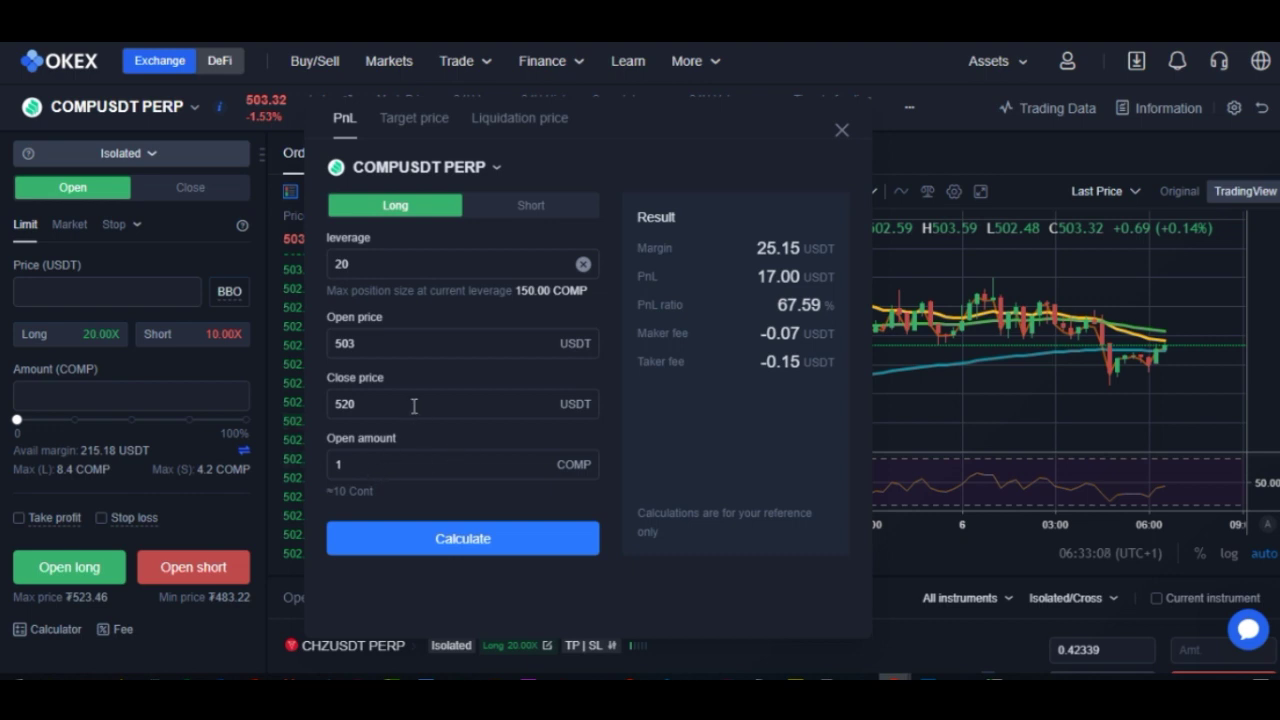
click(357, 406)
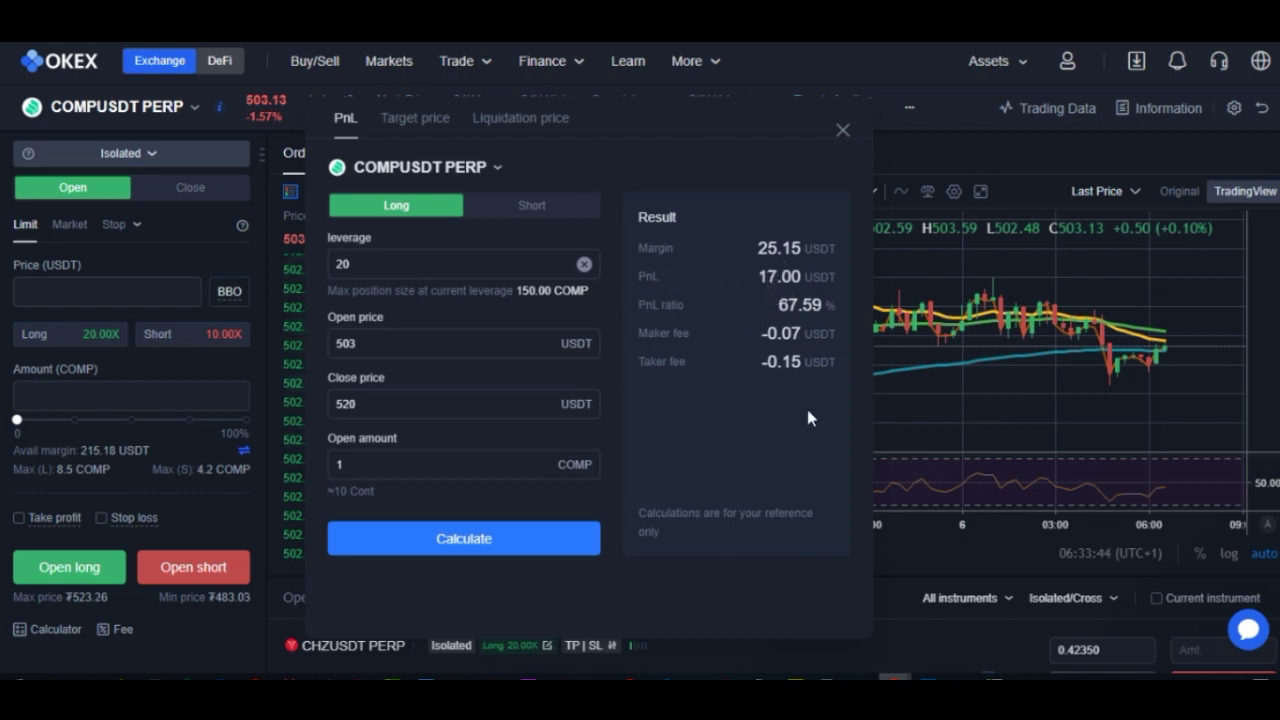
Move the calculator clear of the order book and recalculate the long position's profit with an open amount of 2 COMP
drag(695, 167, 626, 179)
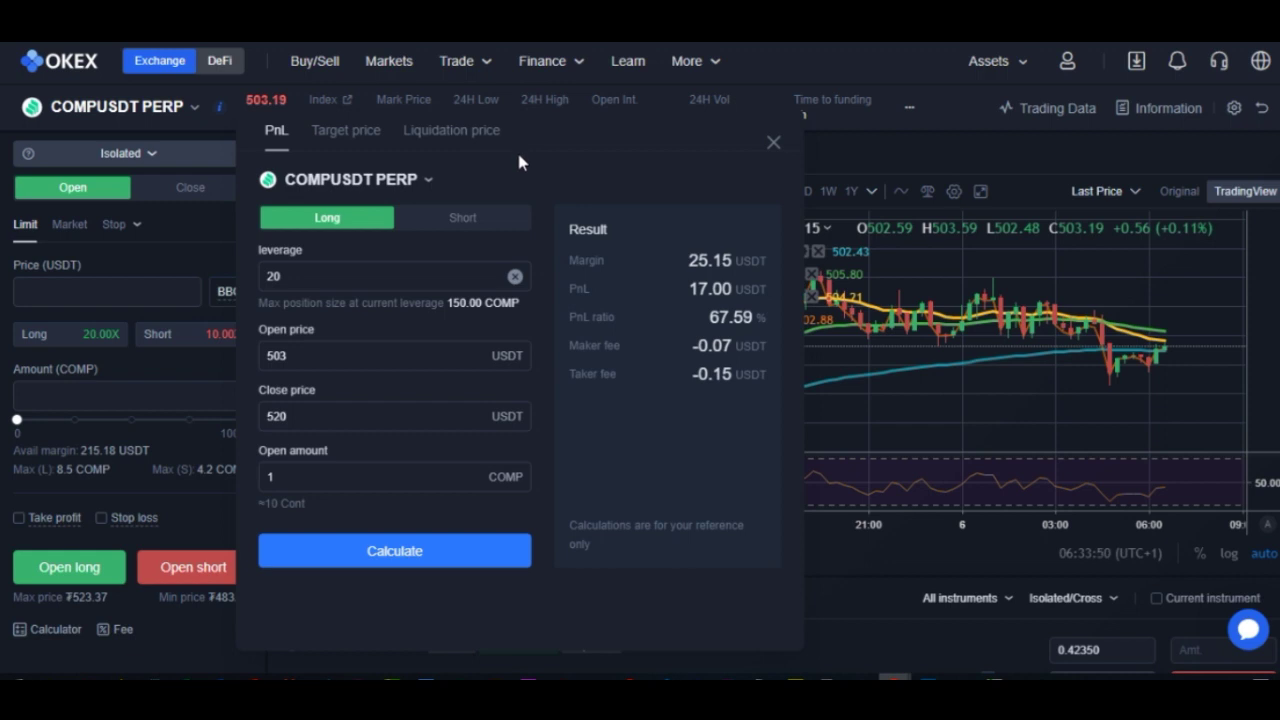
drag(572, 147, 805, 145)
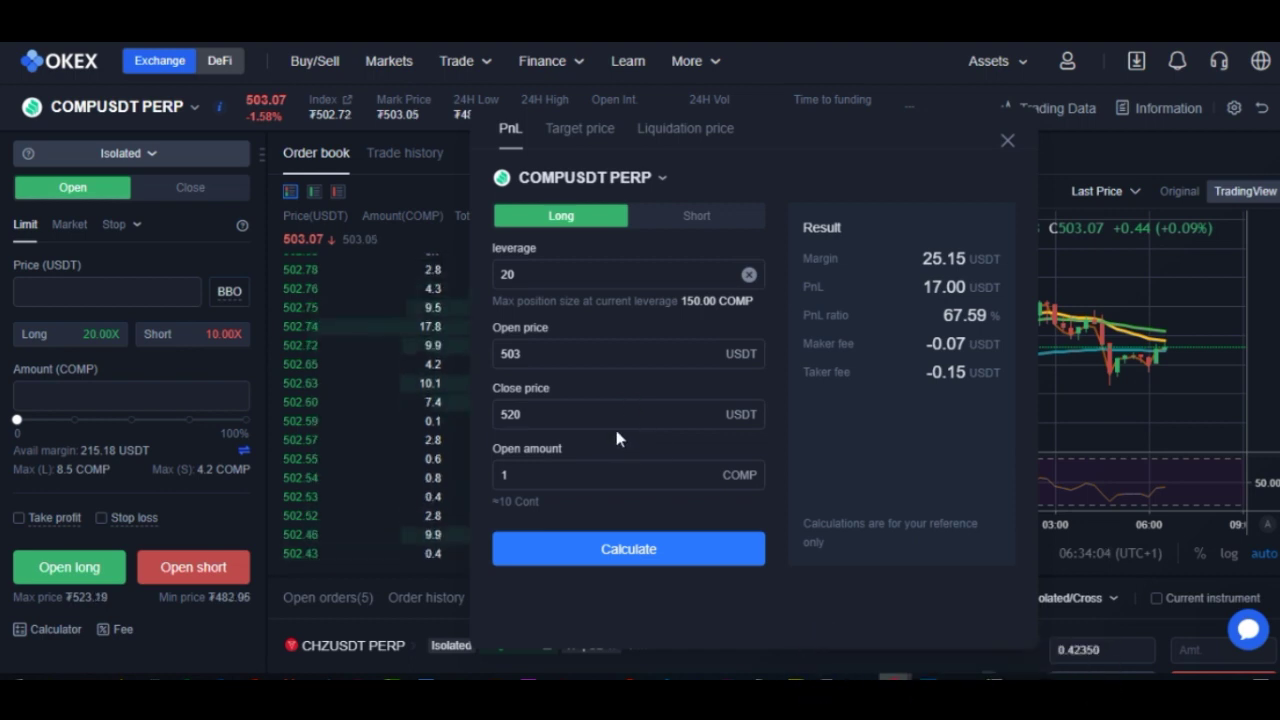
double_click(591, 472)
text(2)
click(618, 552)
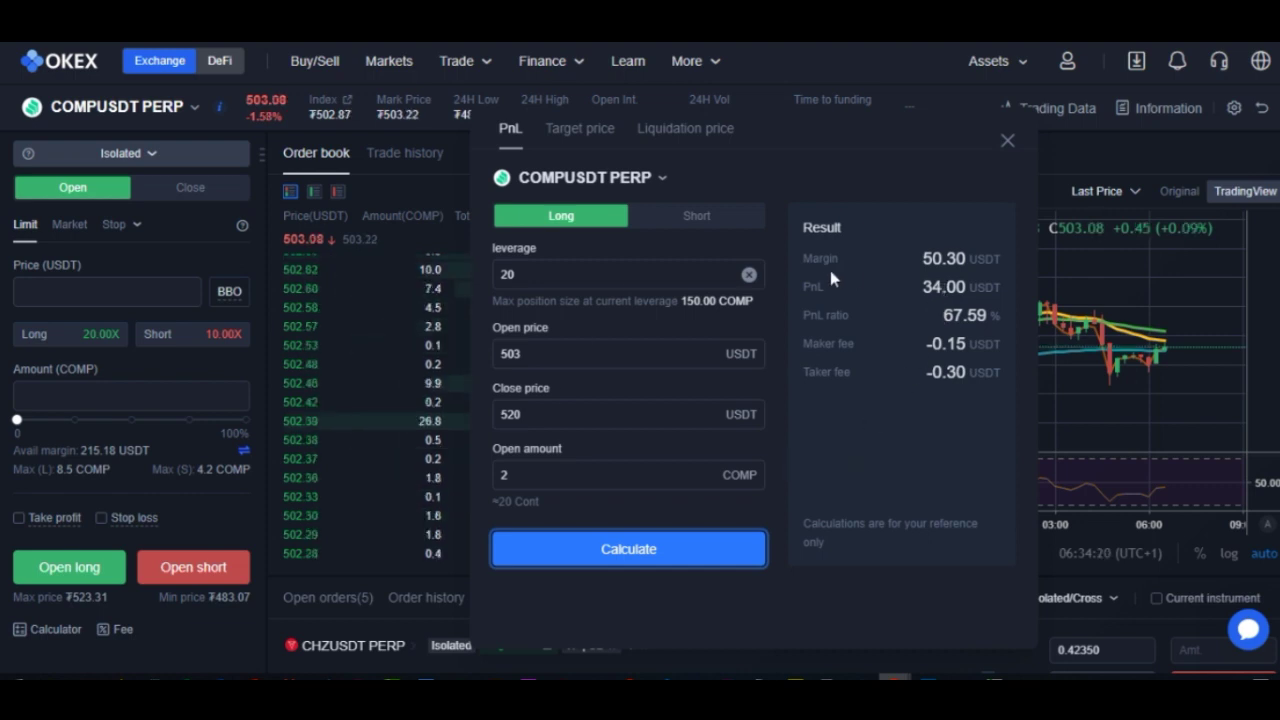
Set the PnL calculation's leverage to 50 and recalculate the long position's margin and profit
click(749, 277)
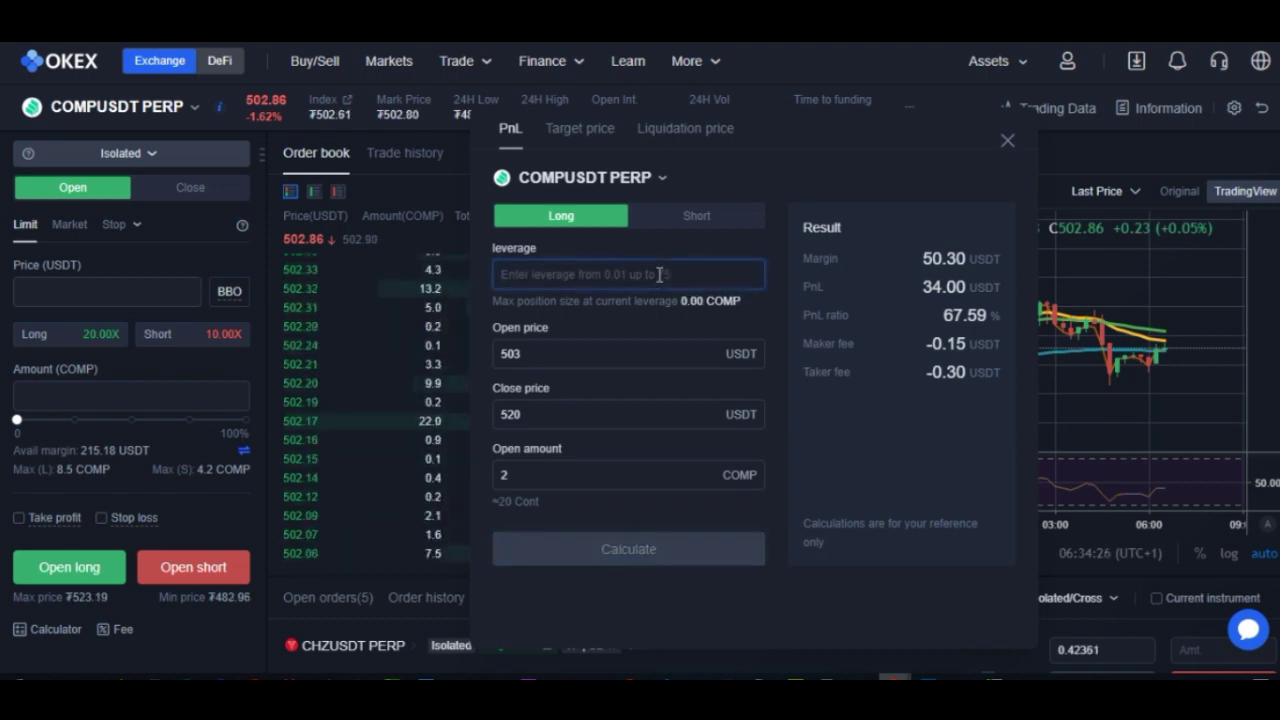
text(50)
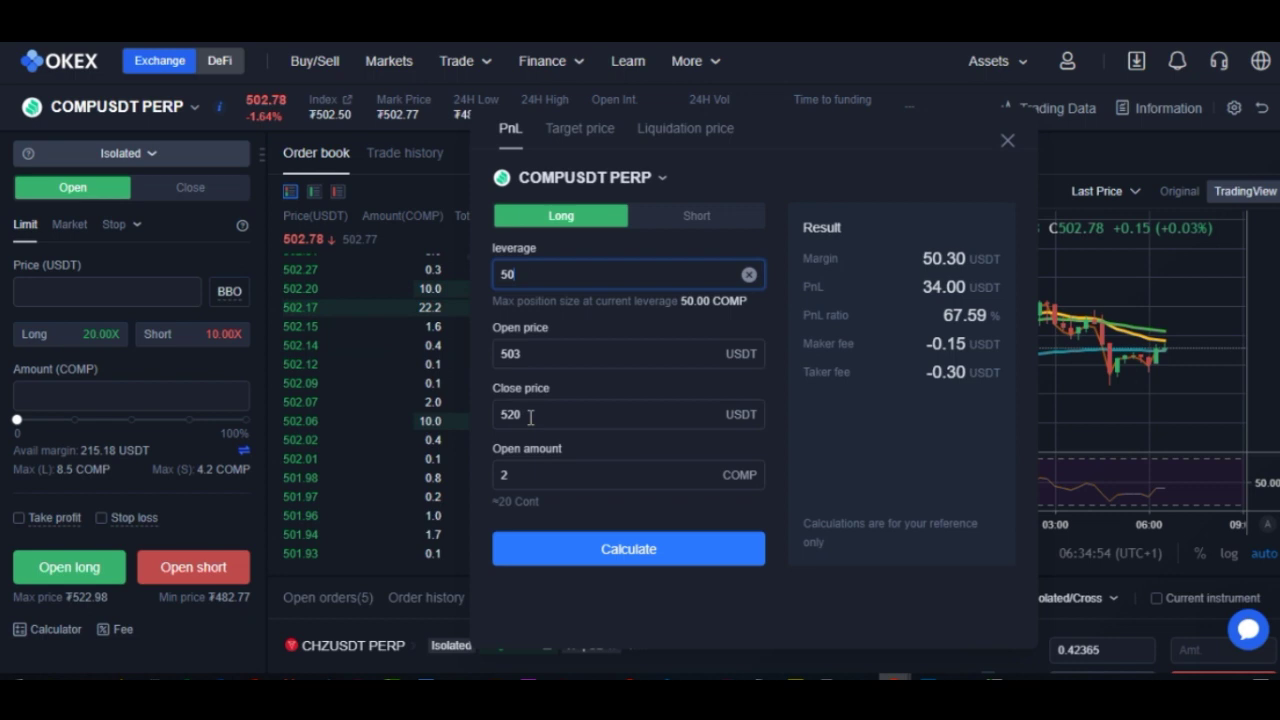
click(606, 566)
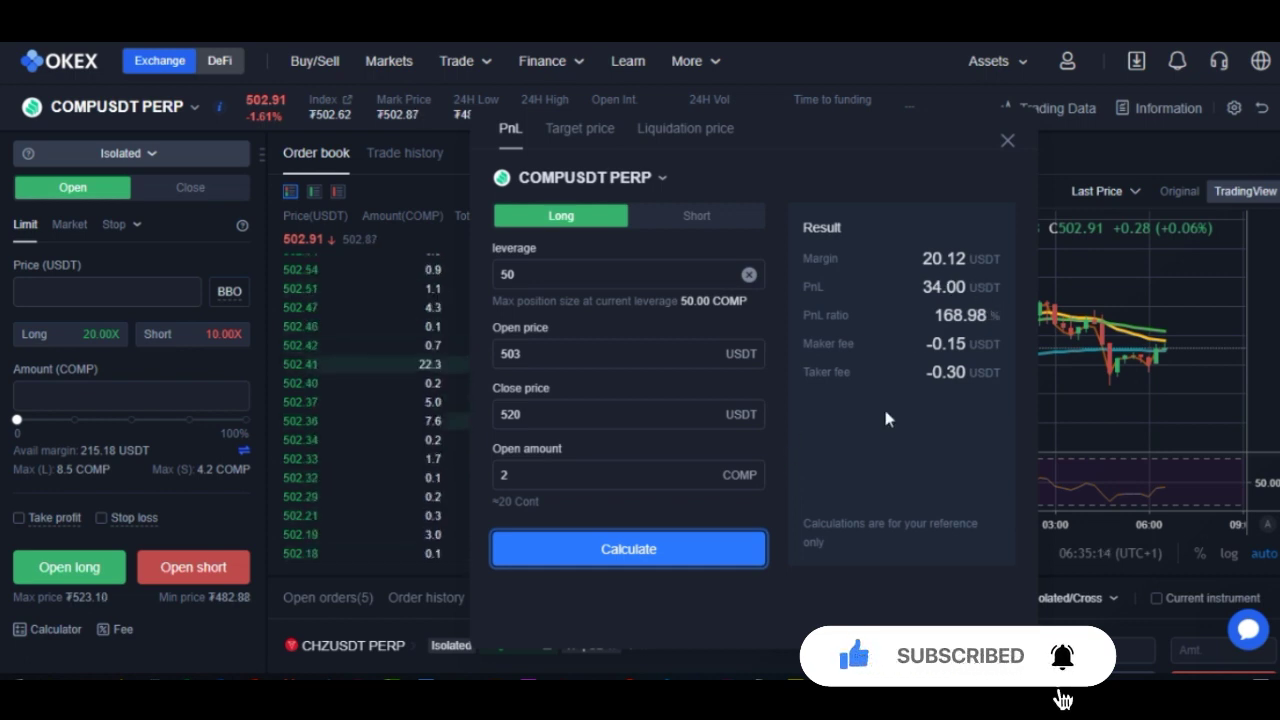
Raise the PnL calculation's leverage to 75 and recalculate the long position's margin and profit
double_click(516, 278)
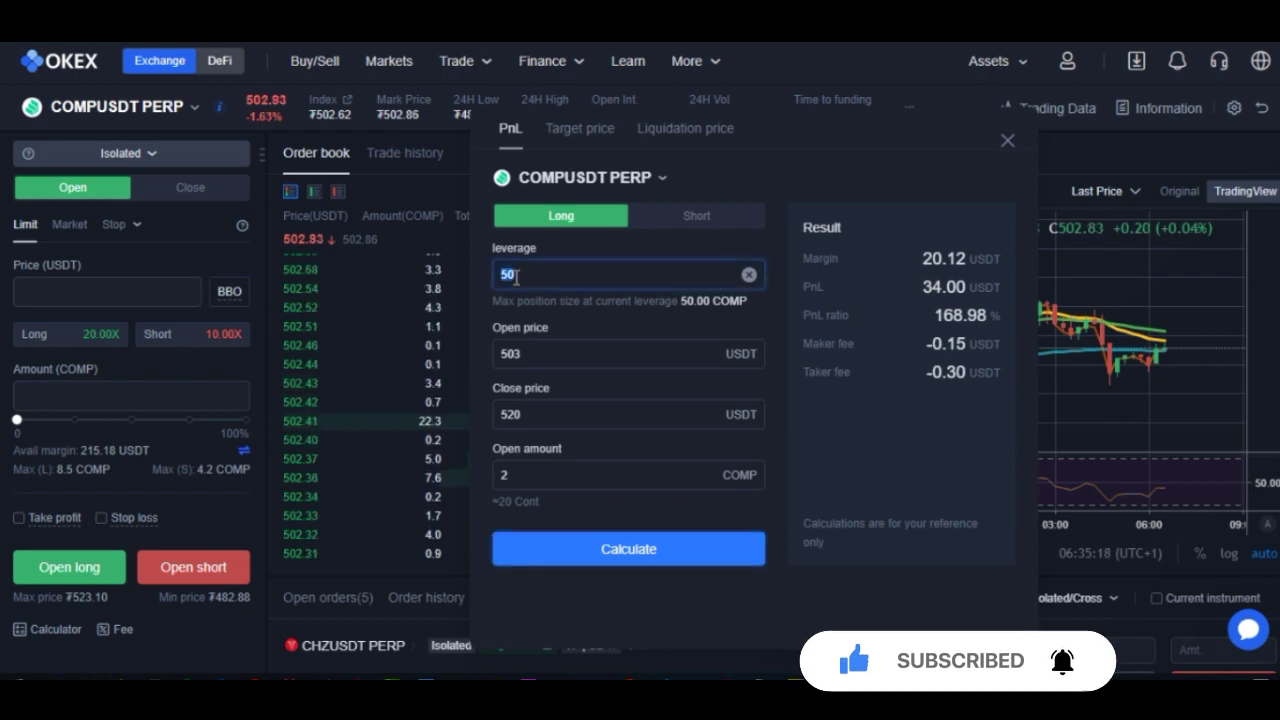
text(7)
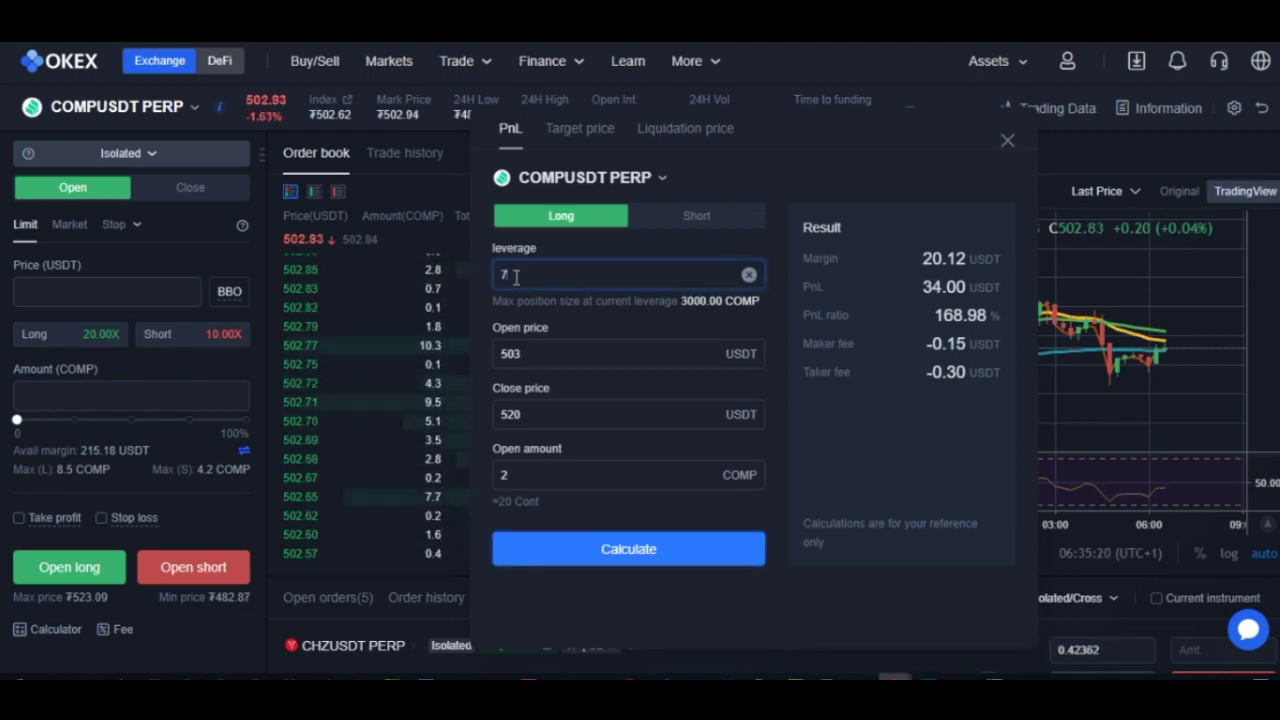
text(5)
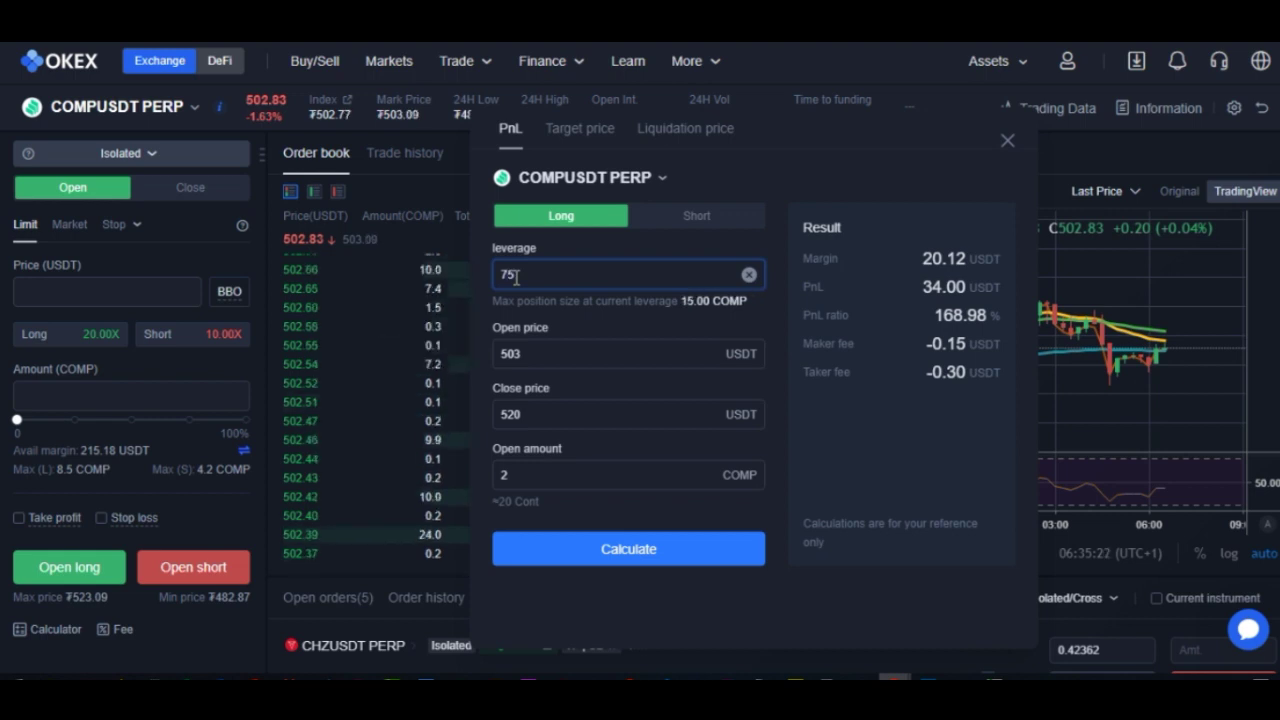
click(634, 551)
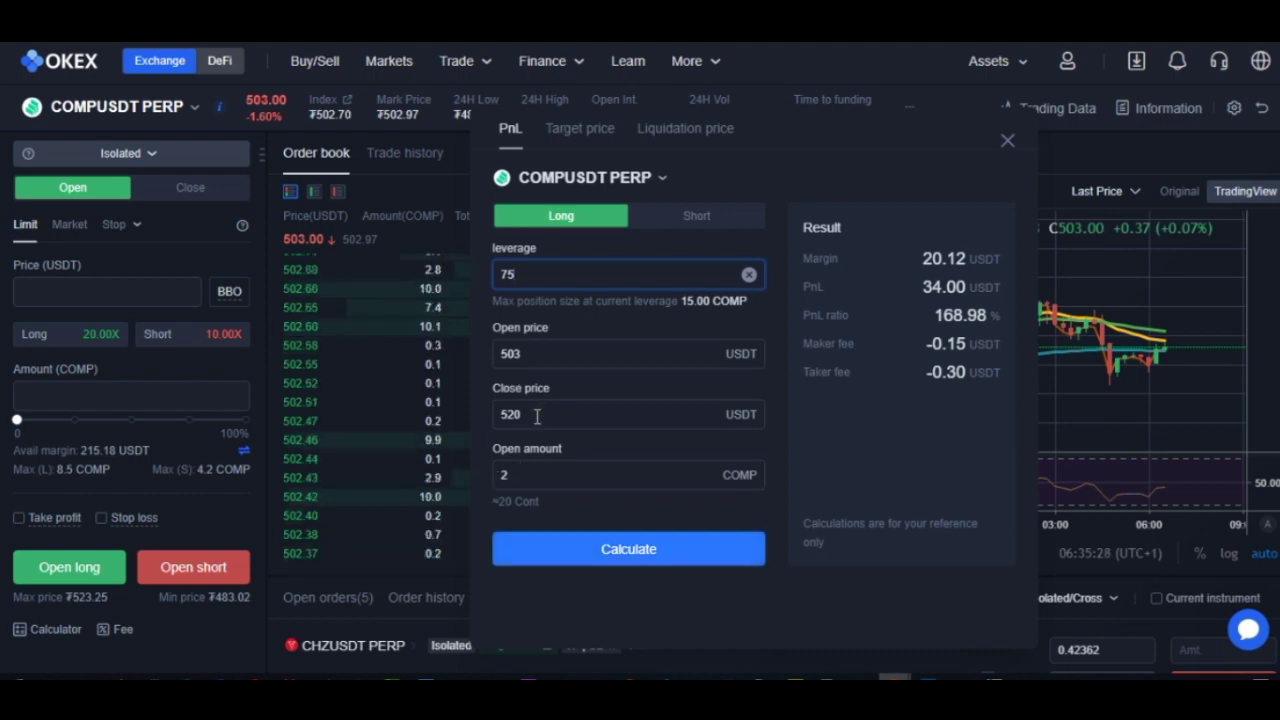
click(600, 566)
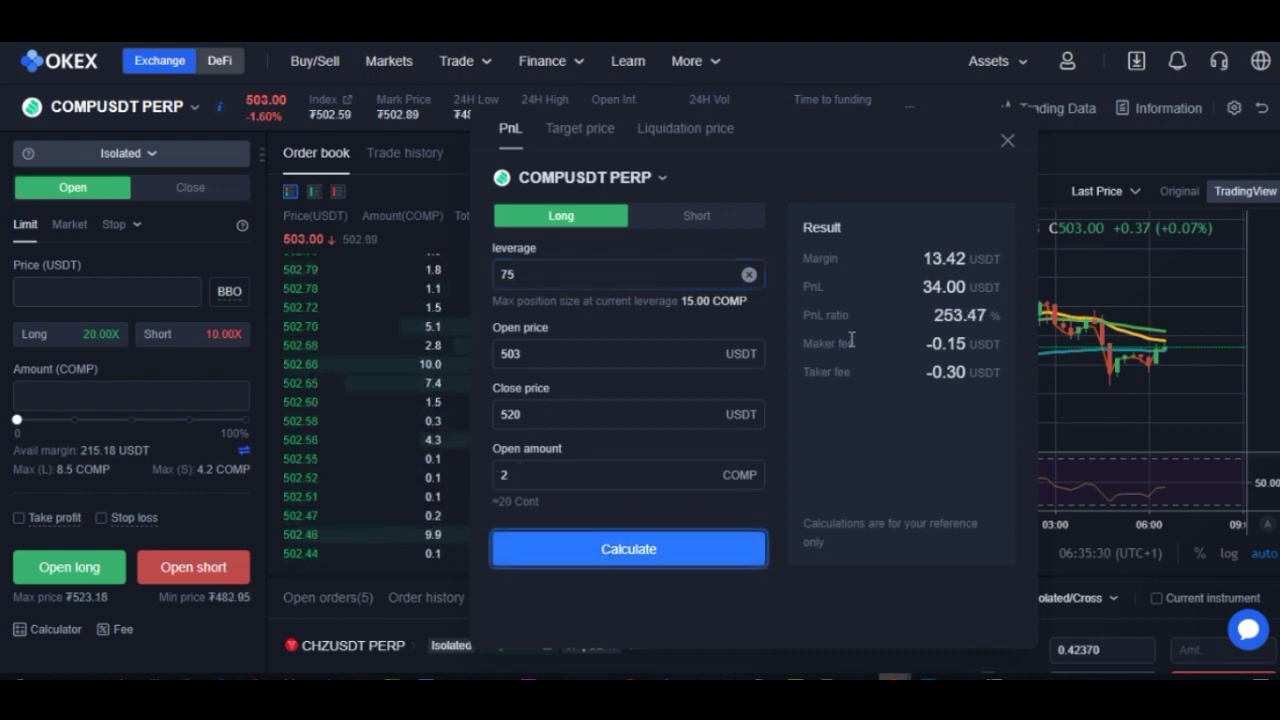
click(935, 280)
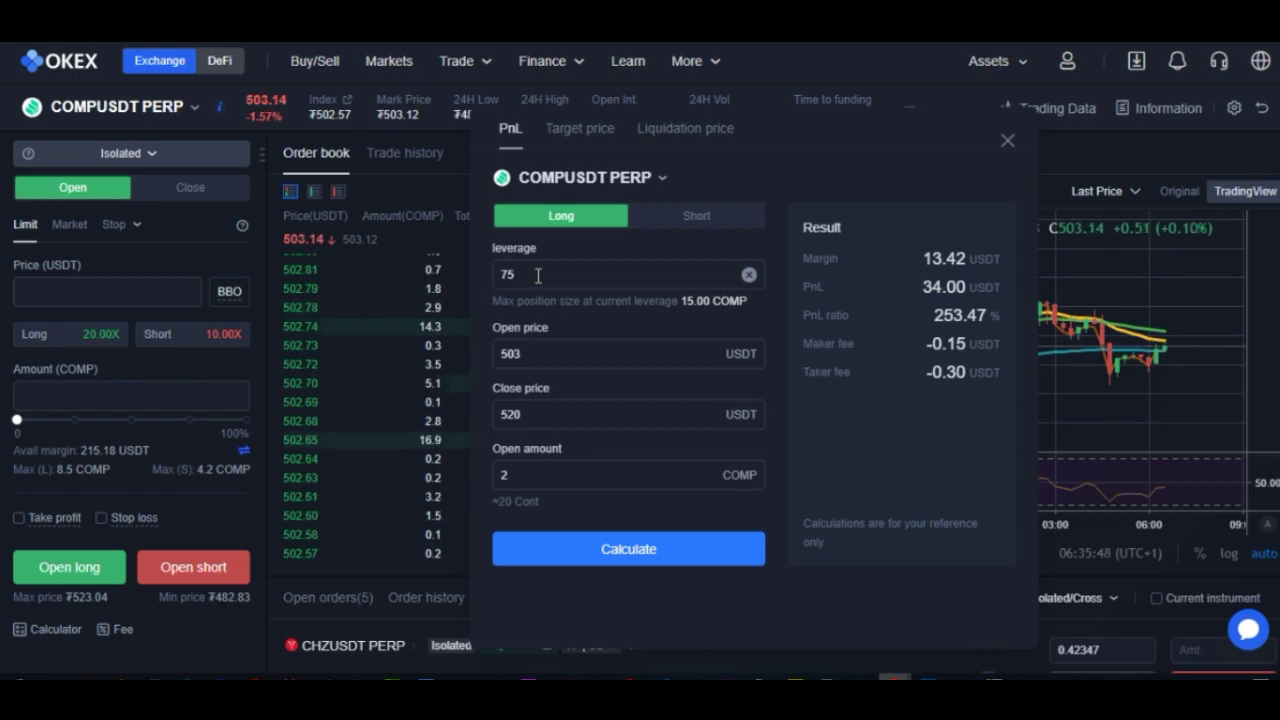
Calculate the COMPUSDT long's liquidation price with an open price of 503 USDT, an open amount of 2 COMP and 25 USDT additional margin
click(687, 130)
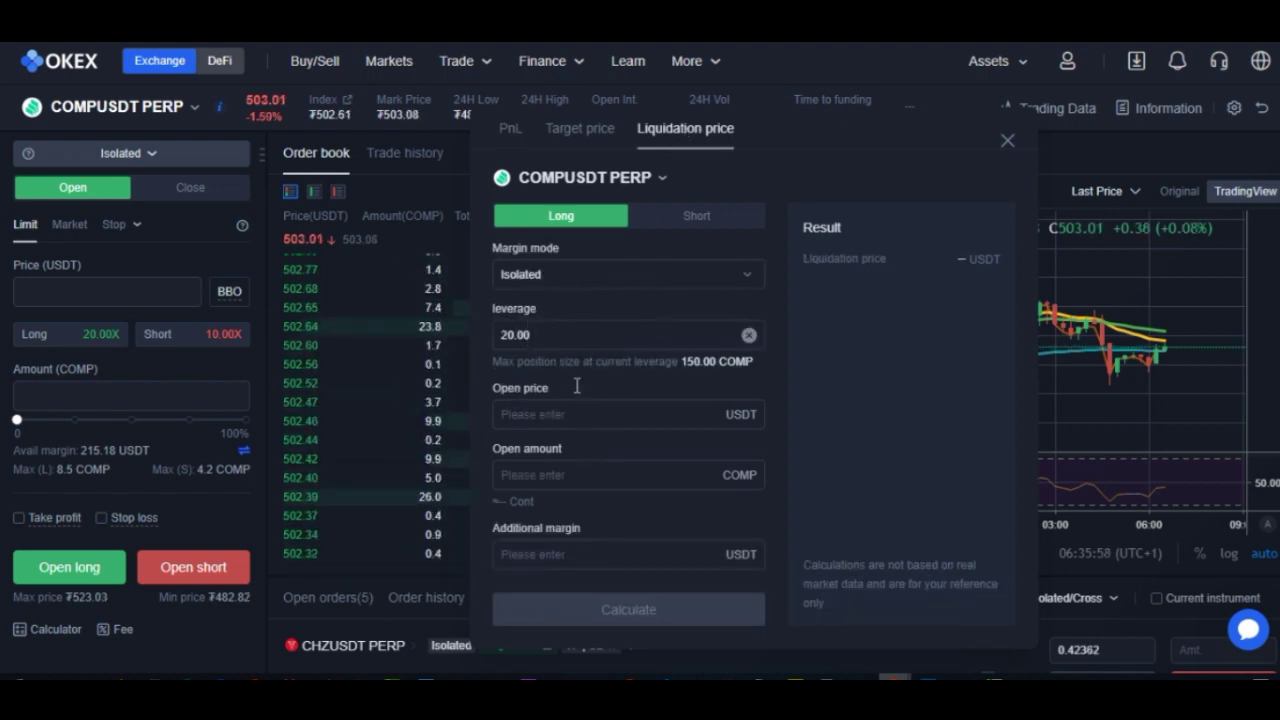
click(571, 417)
text(503)
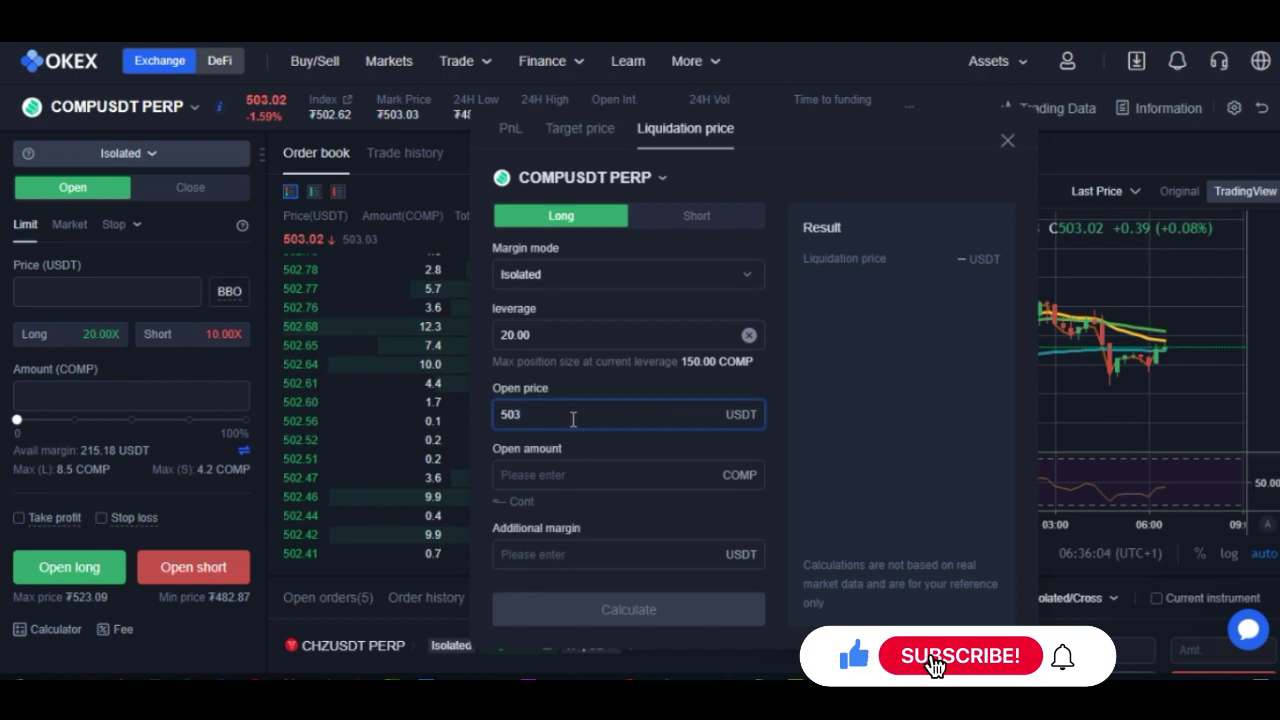
click(604, 472)
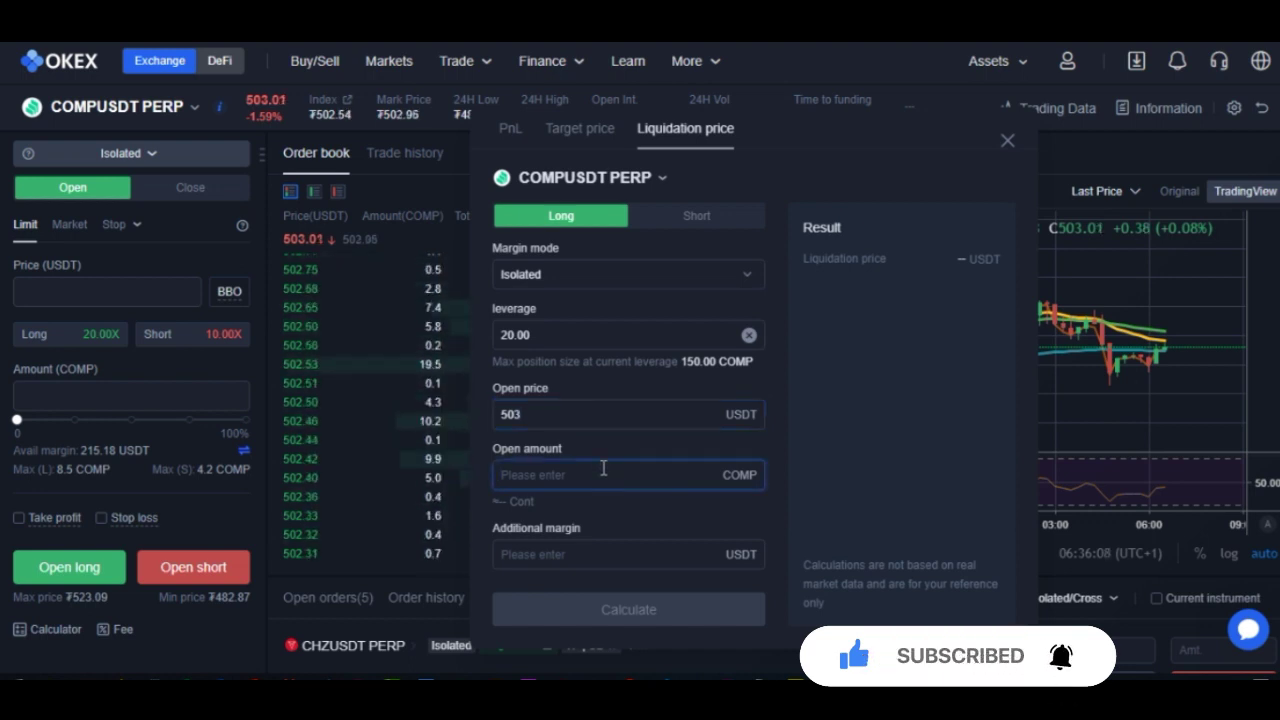
text(2)
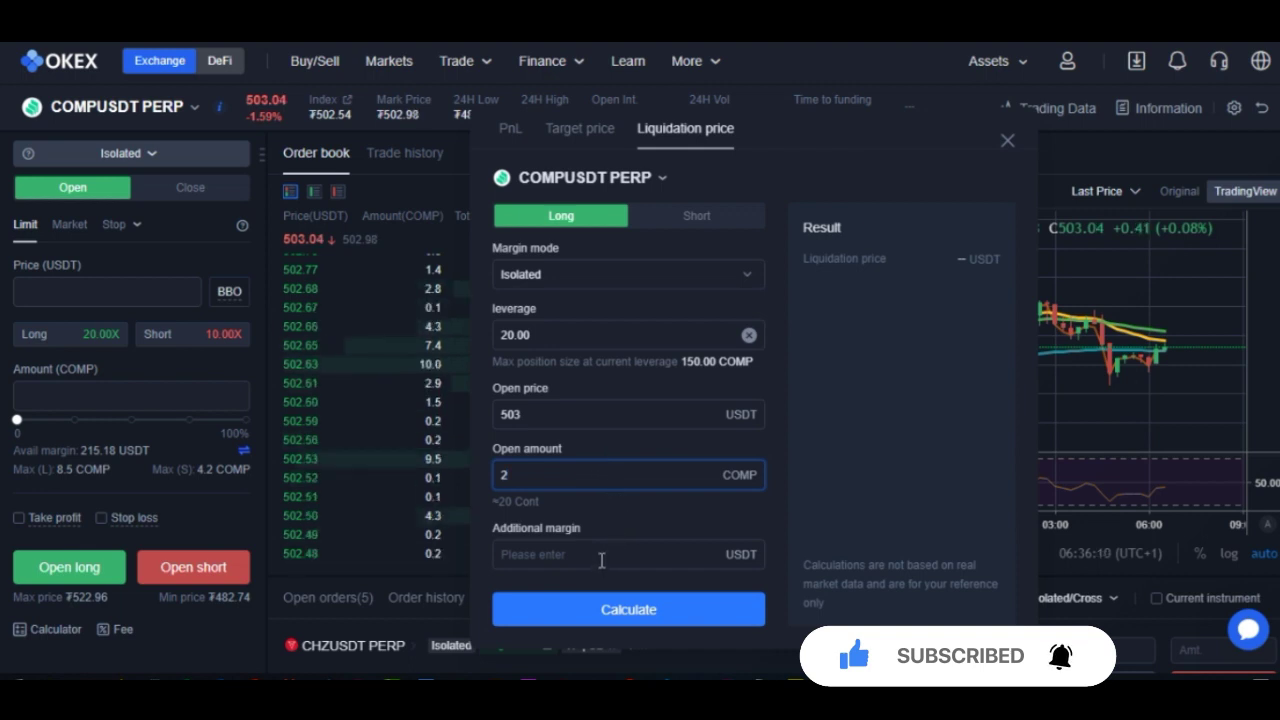
click(606, 552)
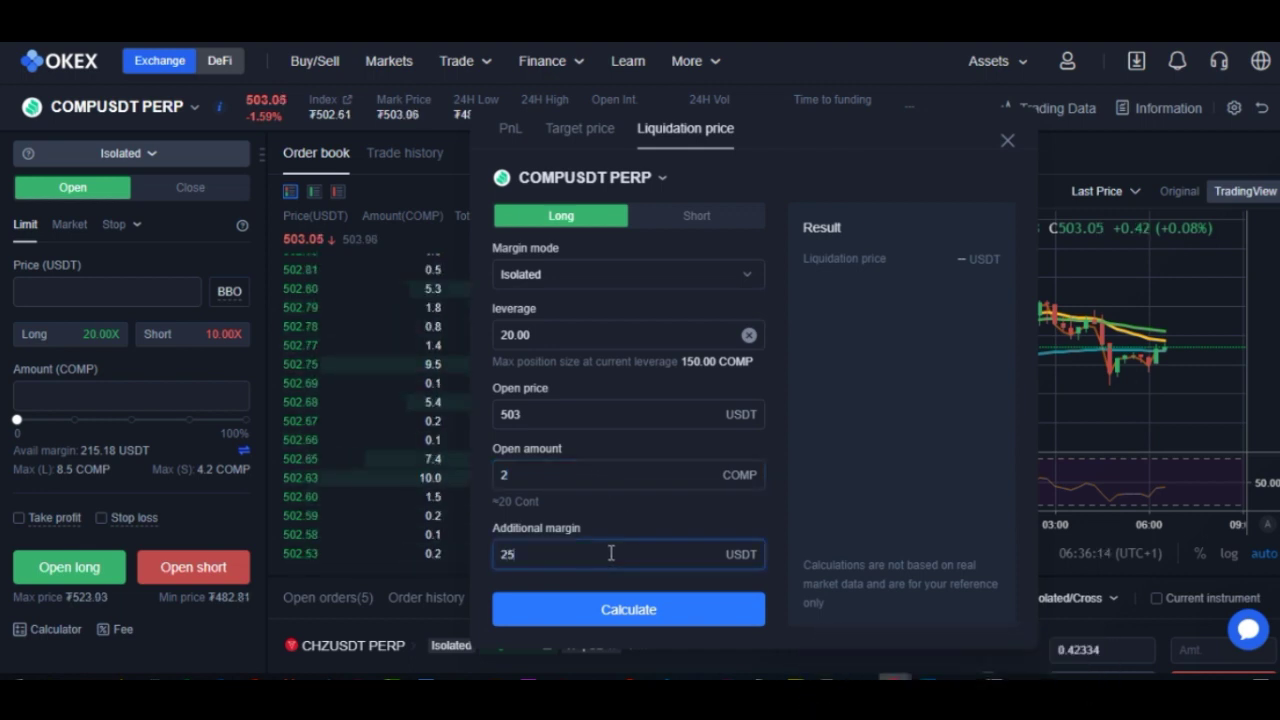
click(613, 610)
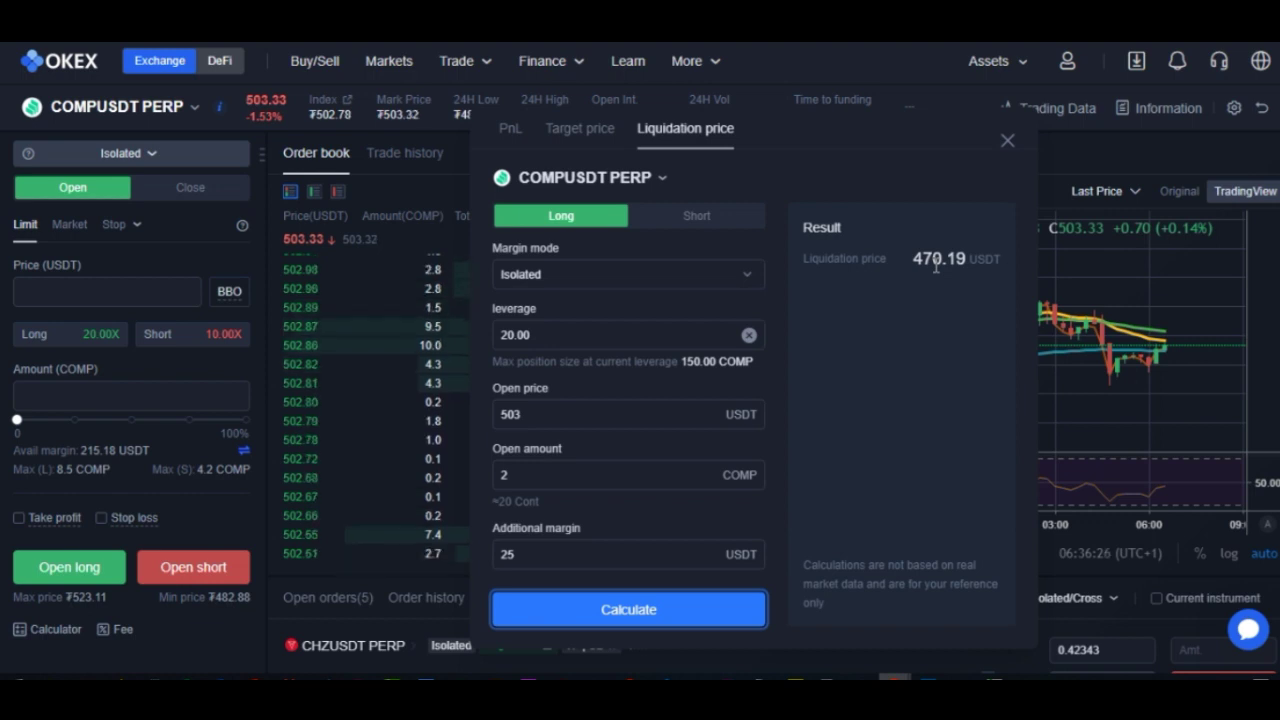
click(512, 340)
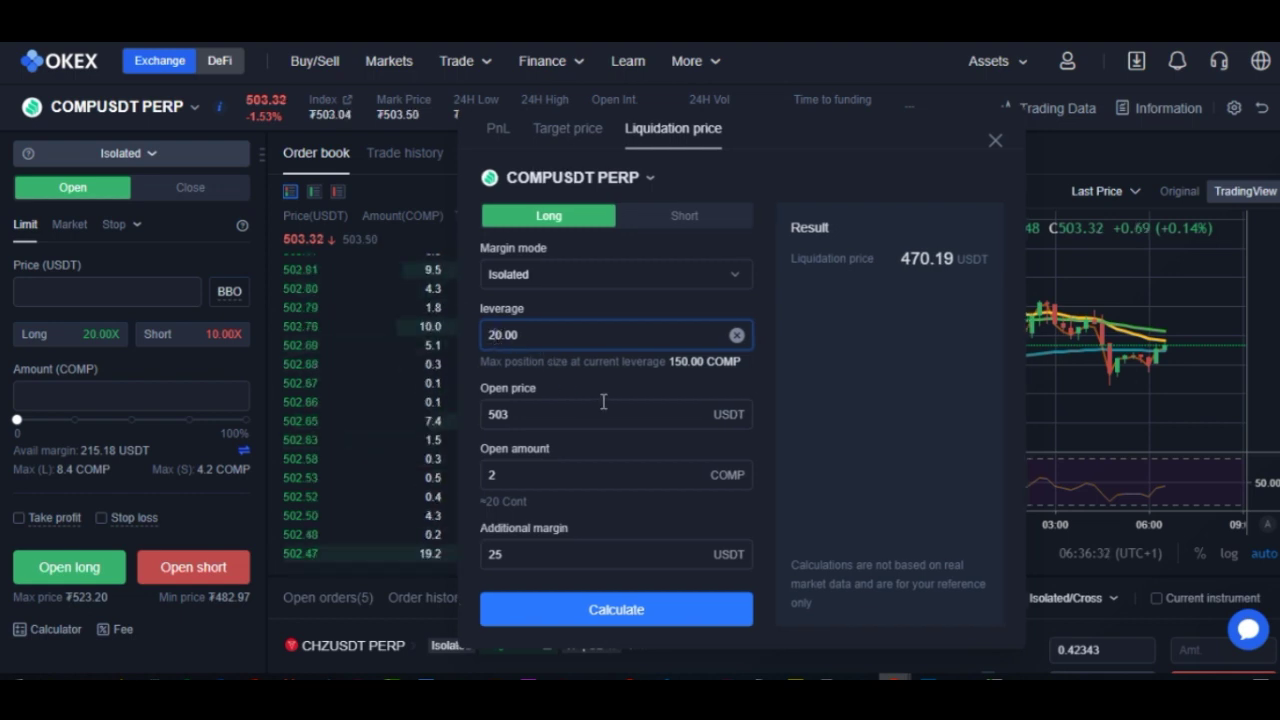
text(6)
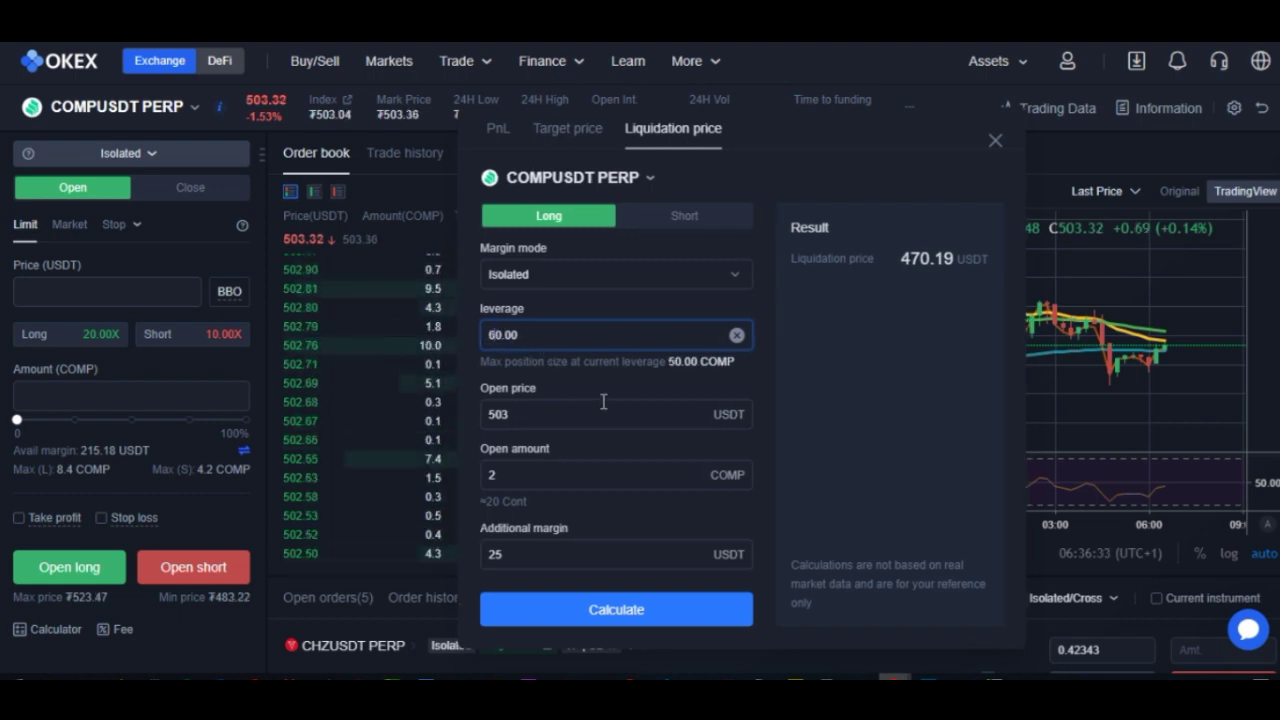
key(BackSpace)
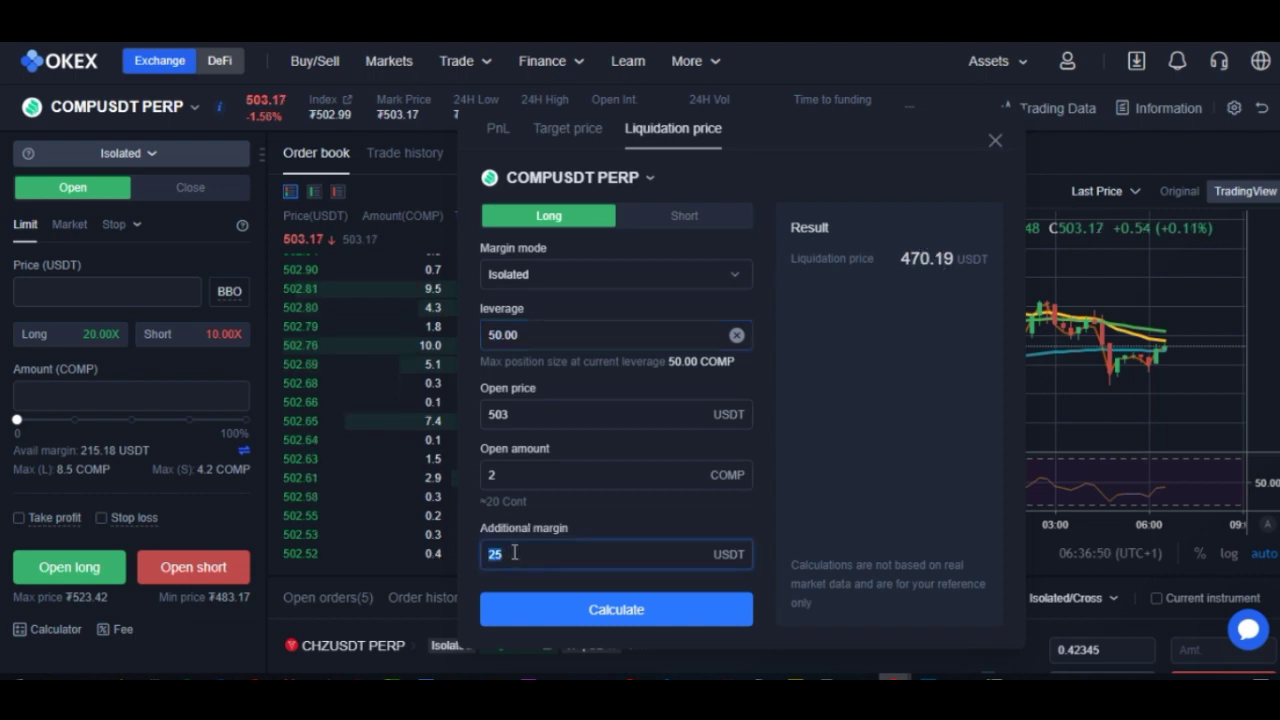
Recalculate the long position's liquidation price with 50 USDT additional margin and a leverage of 20
text(50)
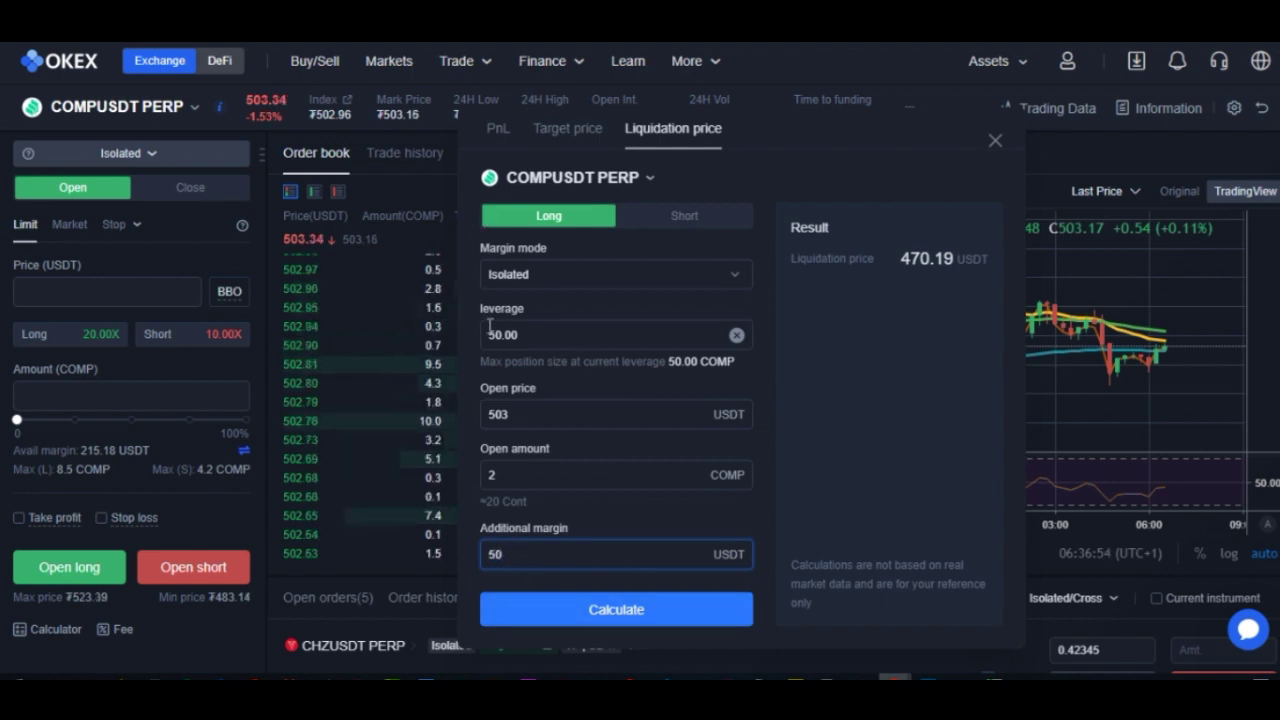
click(489, 334)
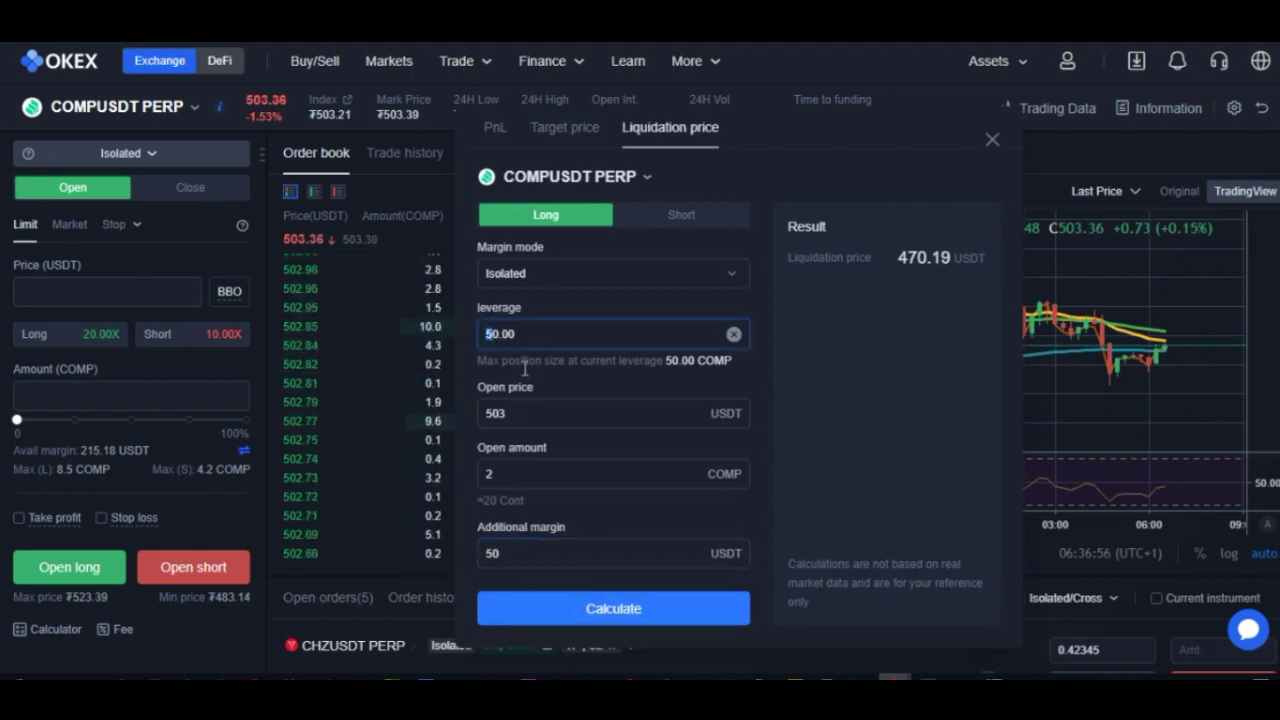
text(2)
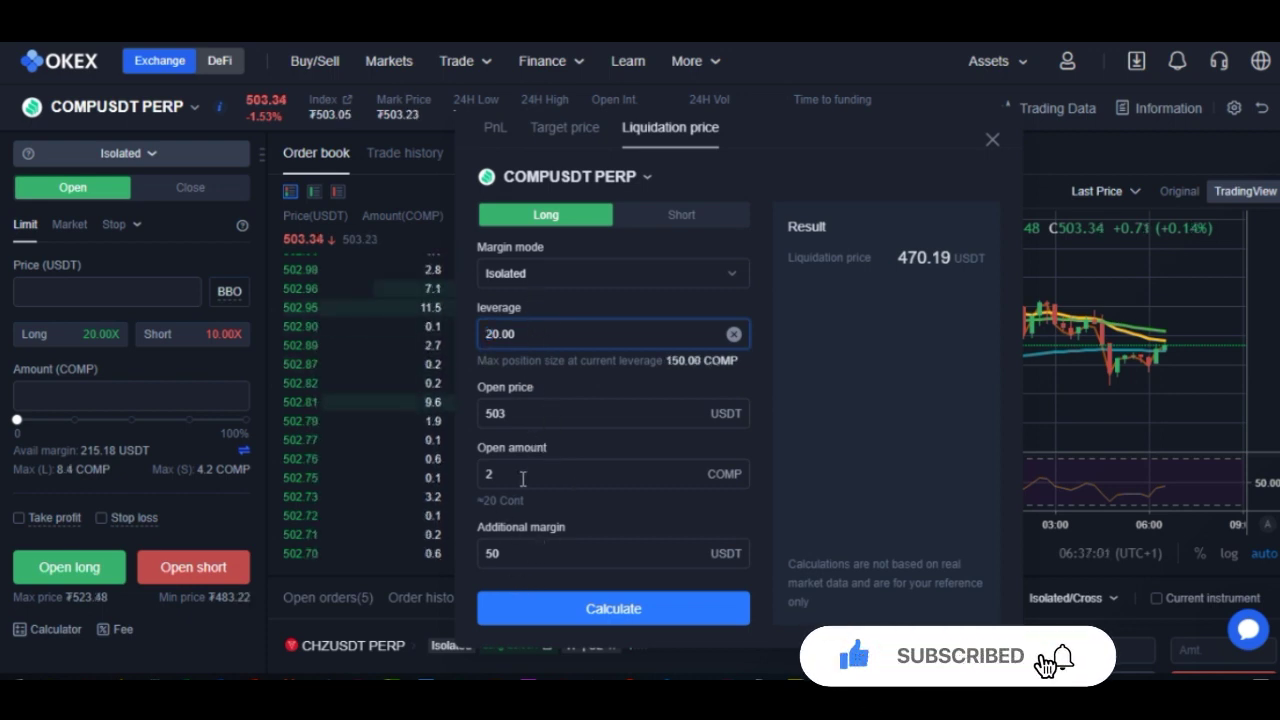
click(611, 608)
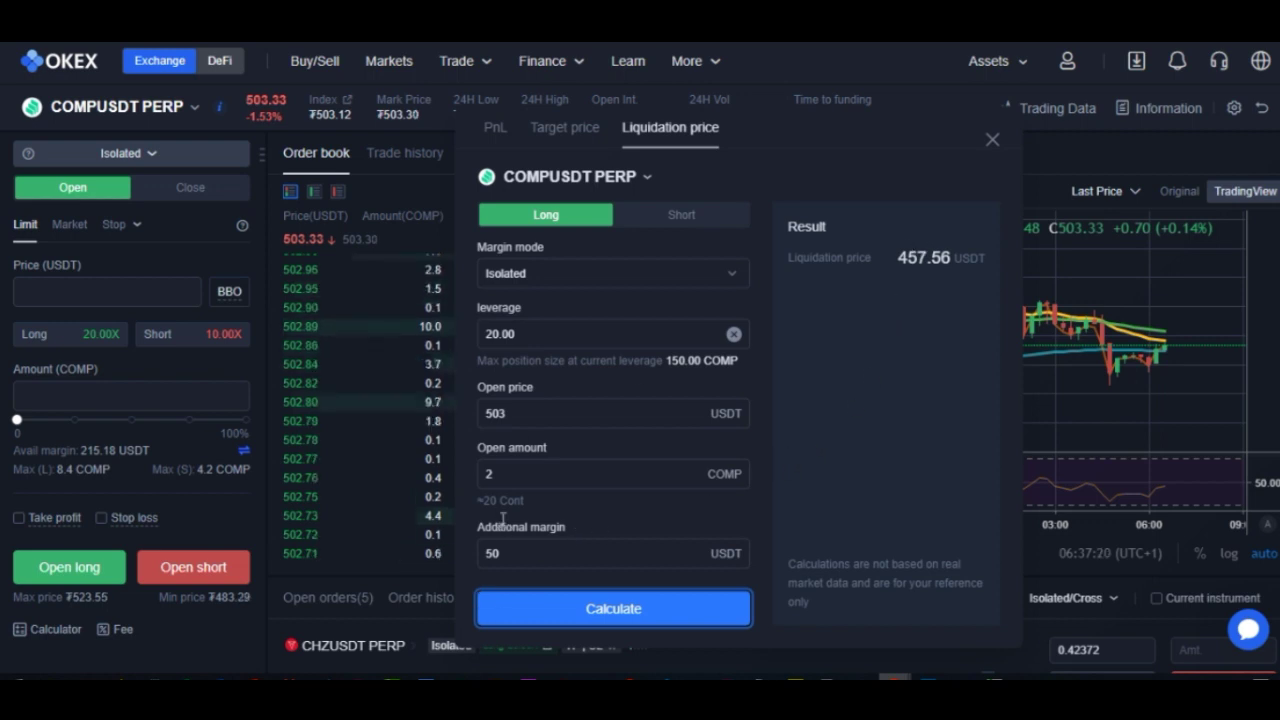
Set the leverage to 50 and the additional margin to 20 USDT, and recalculate the liquidation price
click(496, 333)
key(BackSpace)
text(5)
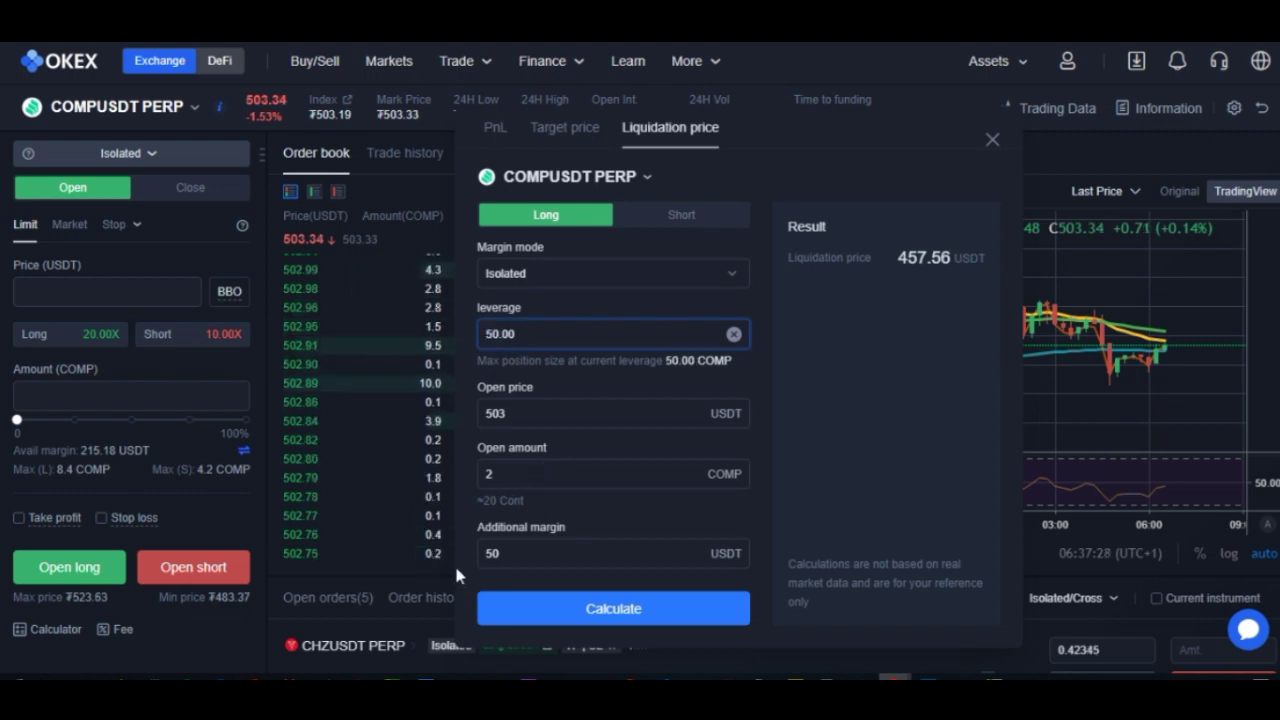
double_click(504, 562)
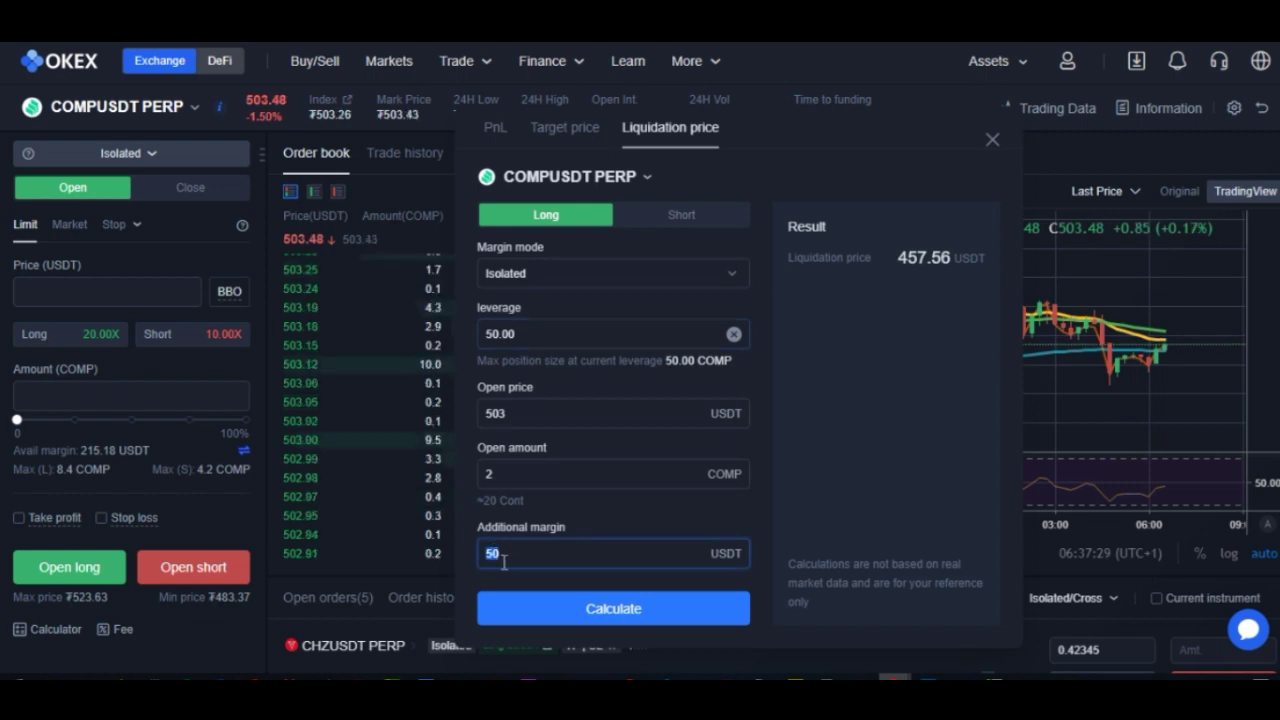
text(20)
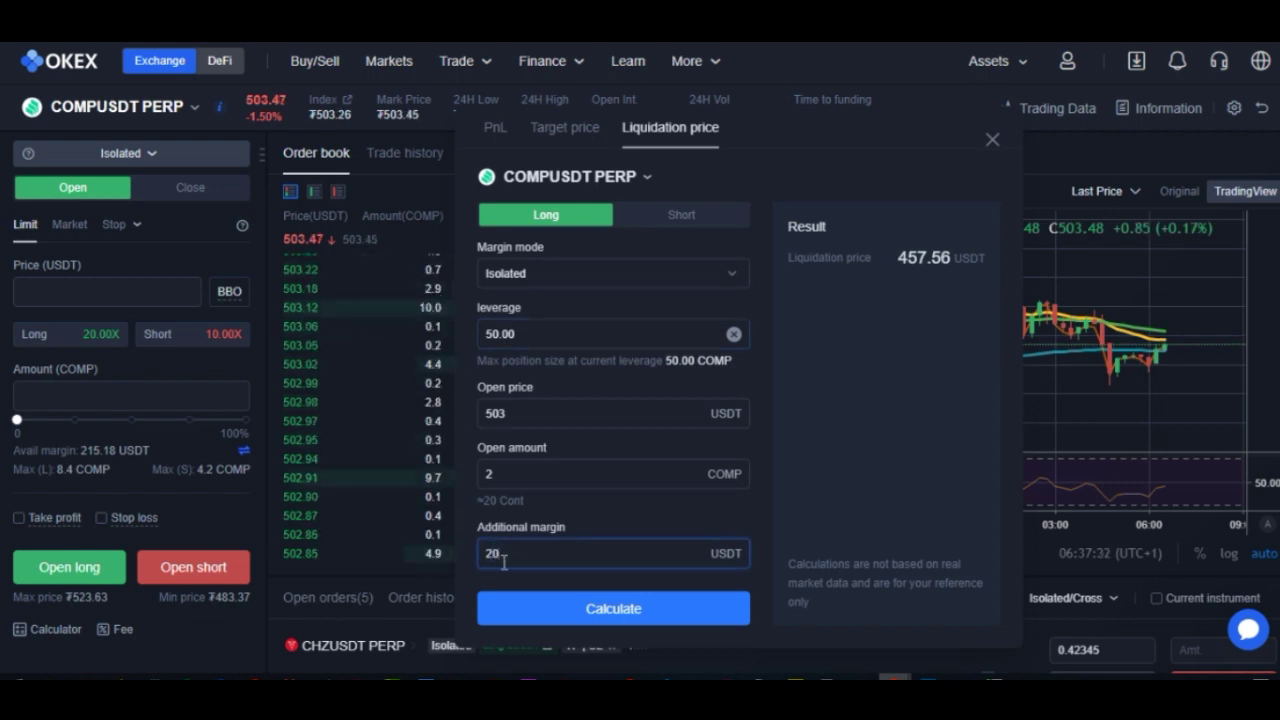
click(577, 607)
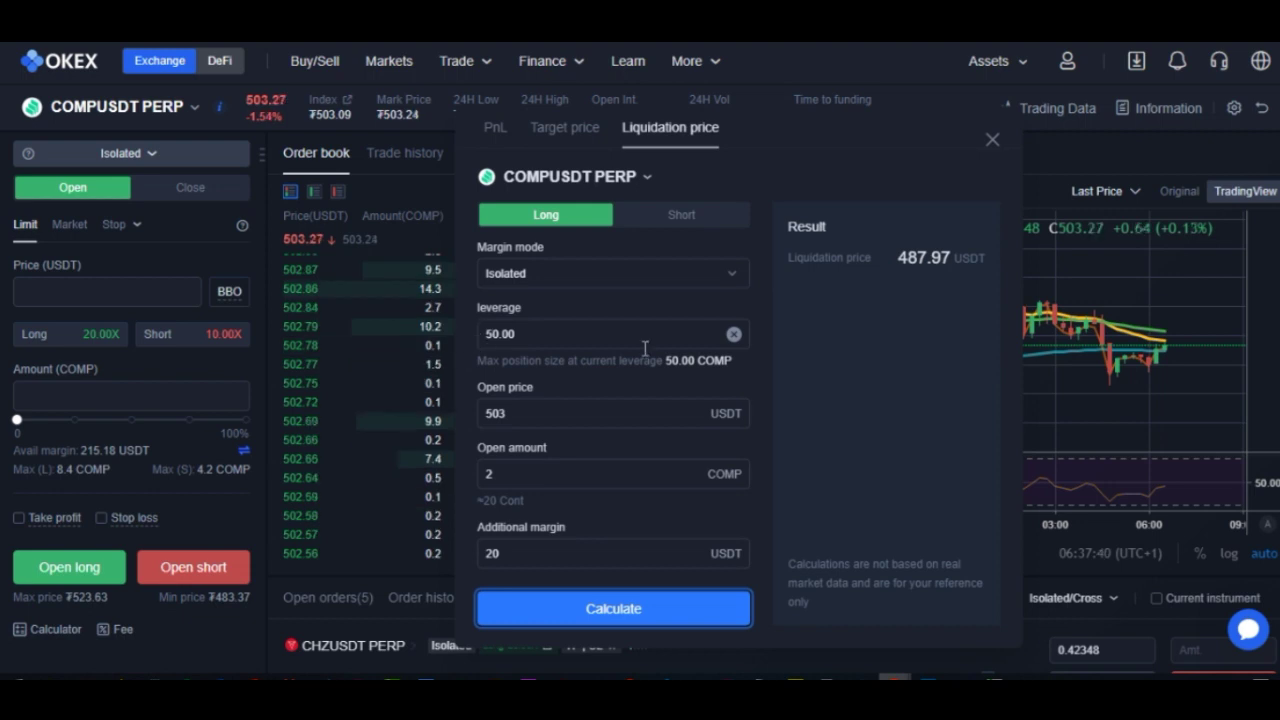
Change the additional margin to 30 USDT and recalculate the long position's liquidation price
click(532, 558)
key(BackSpace)
key(BackSpace)
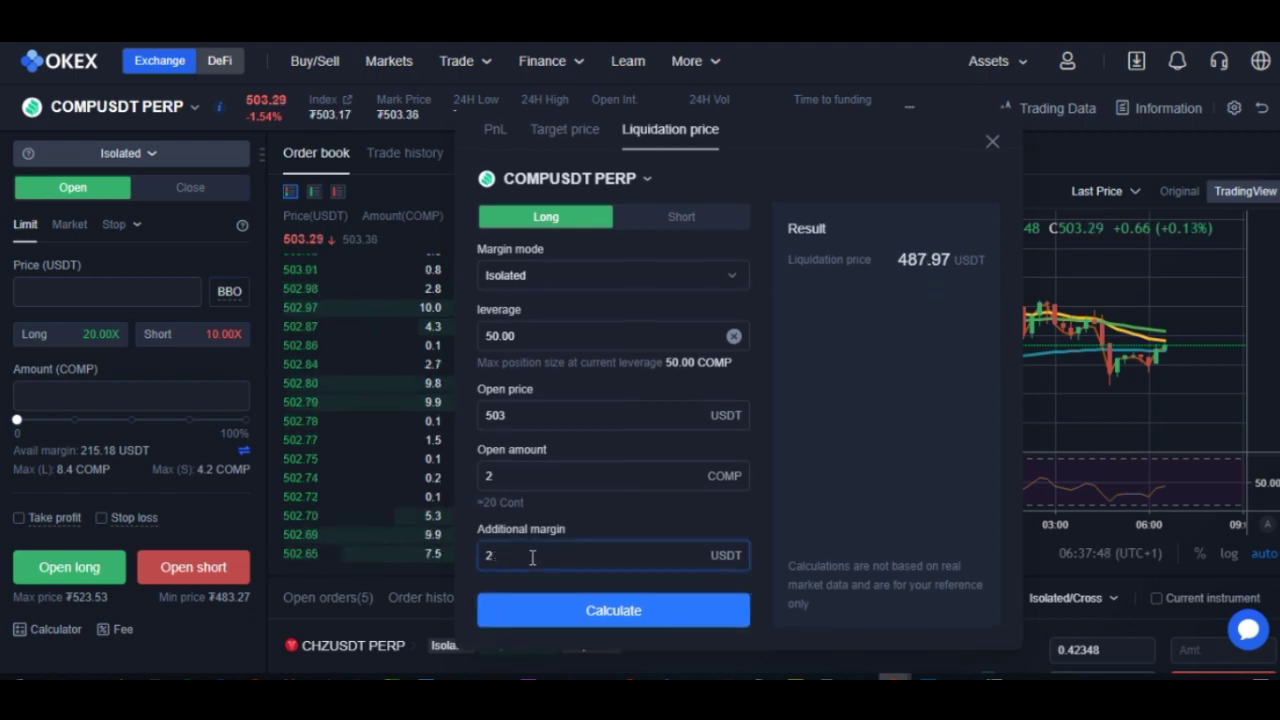
text(30)
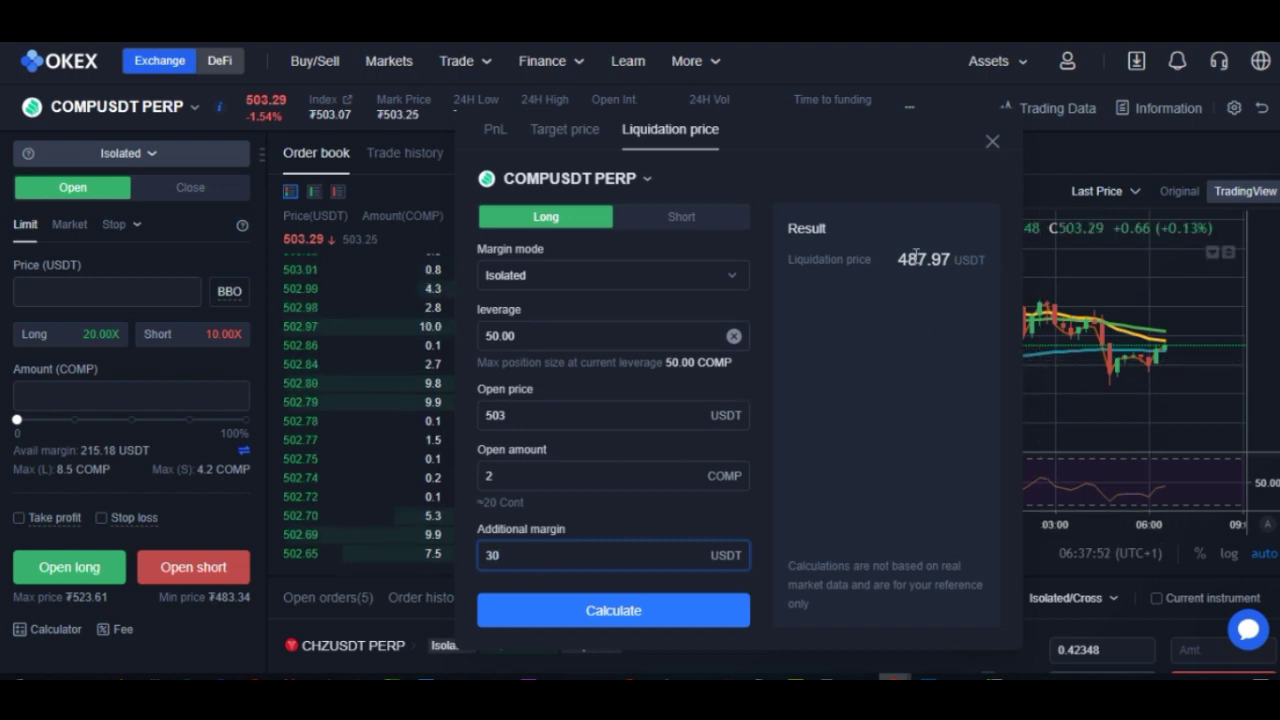
click(616, 614)
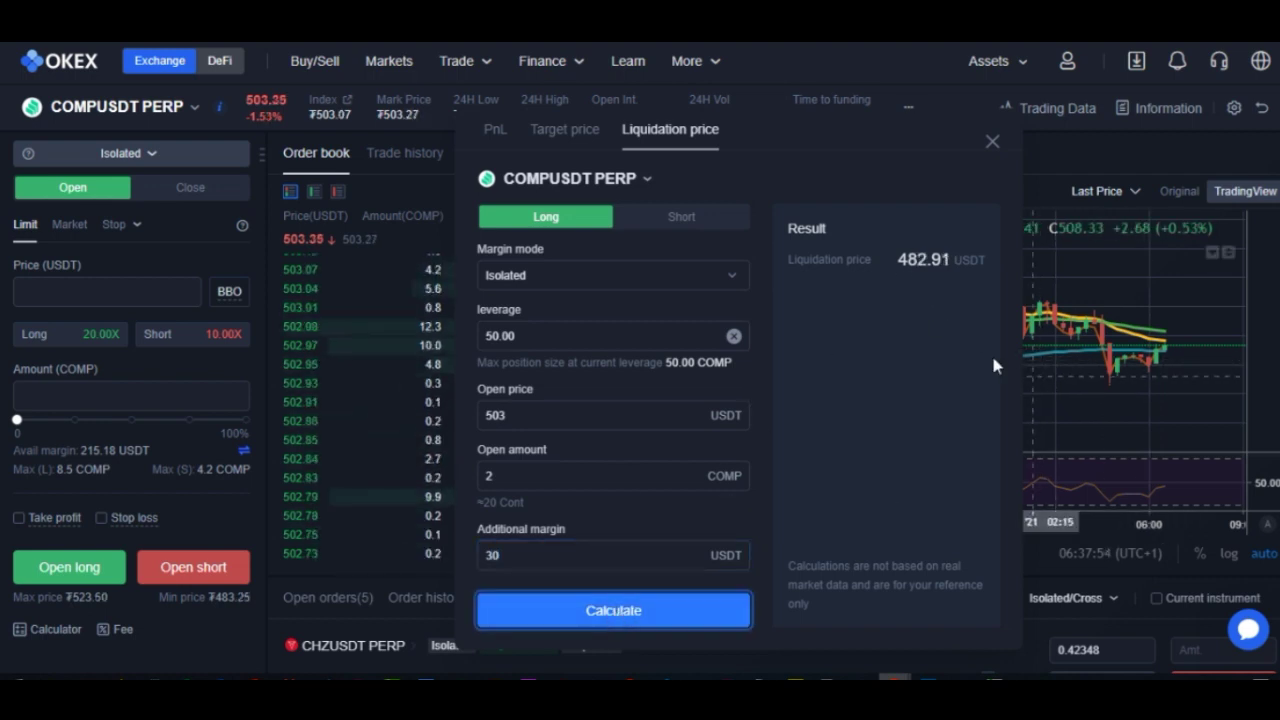
Set the leverage to 75 and the additional margin to 13 USDT, and recalculate the long position's liquidation price
double_click(499, 336)
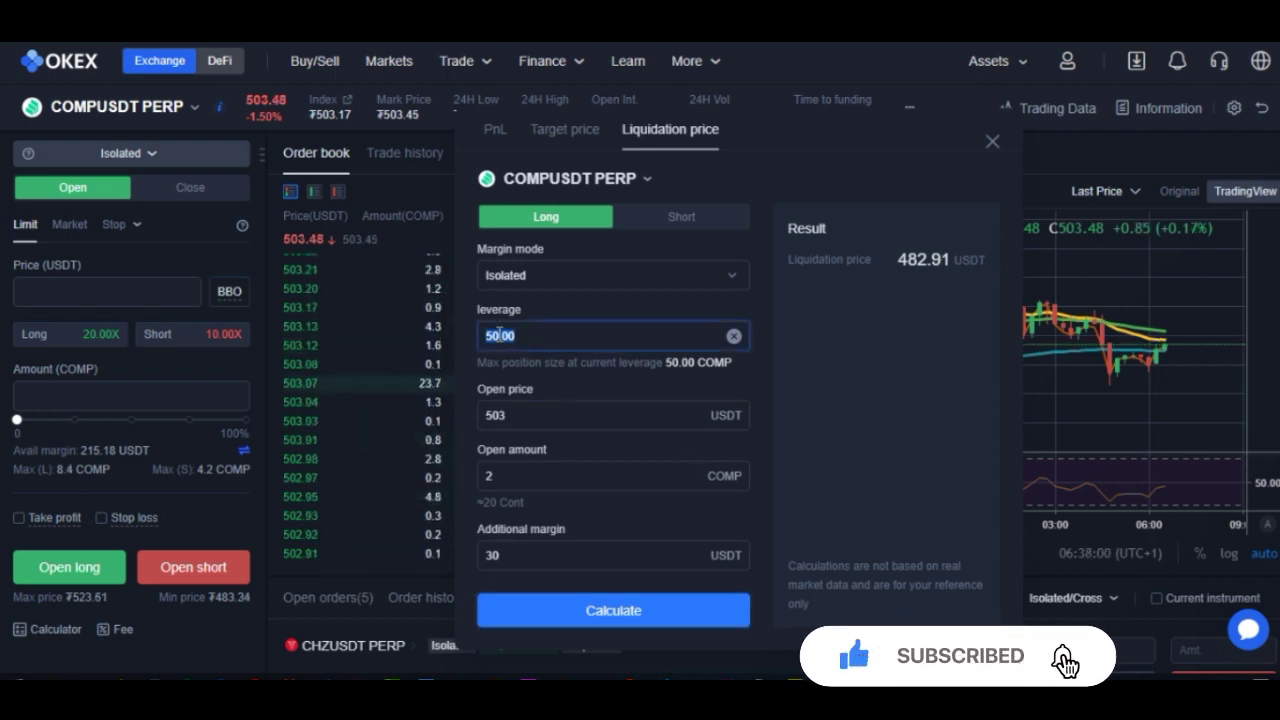
text(75)
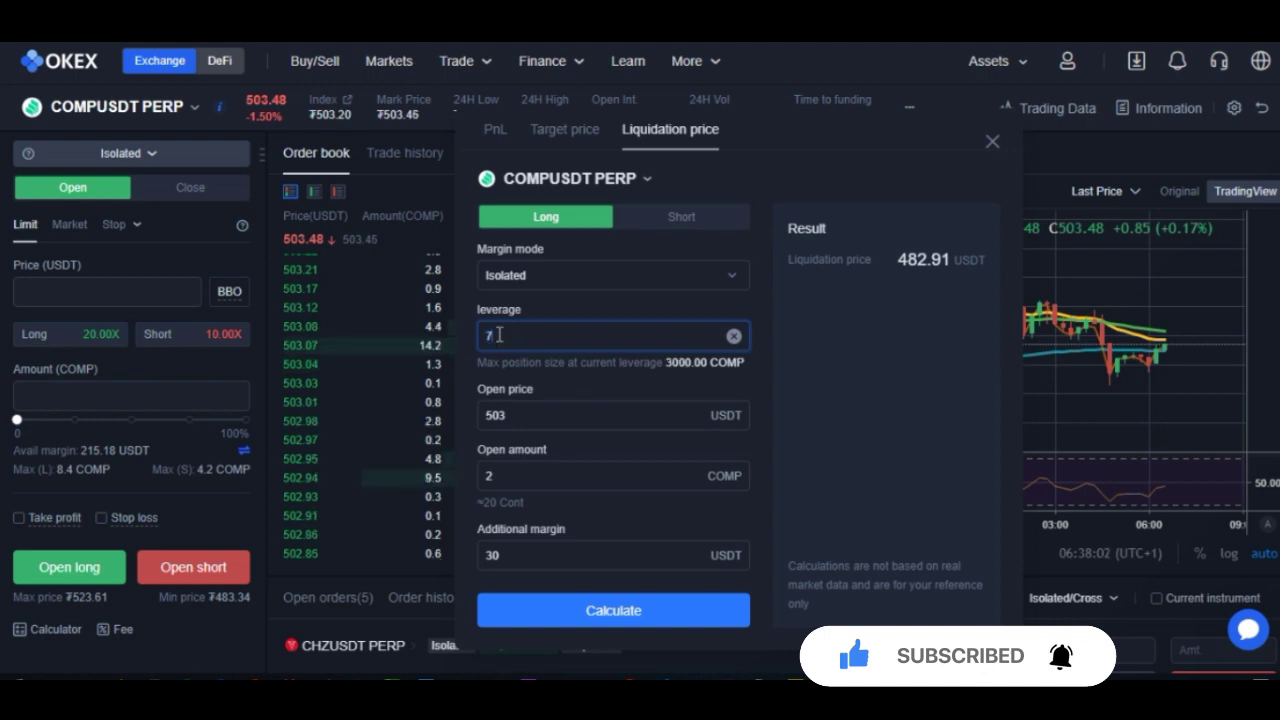
double_click(510, 554)
text(13)
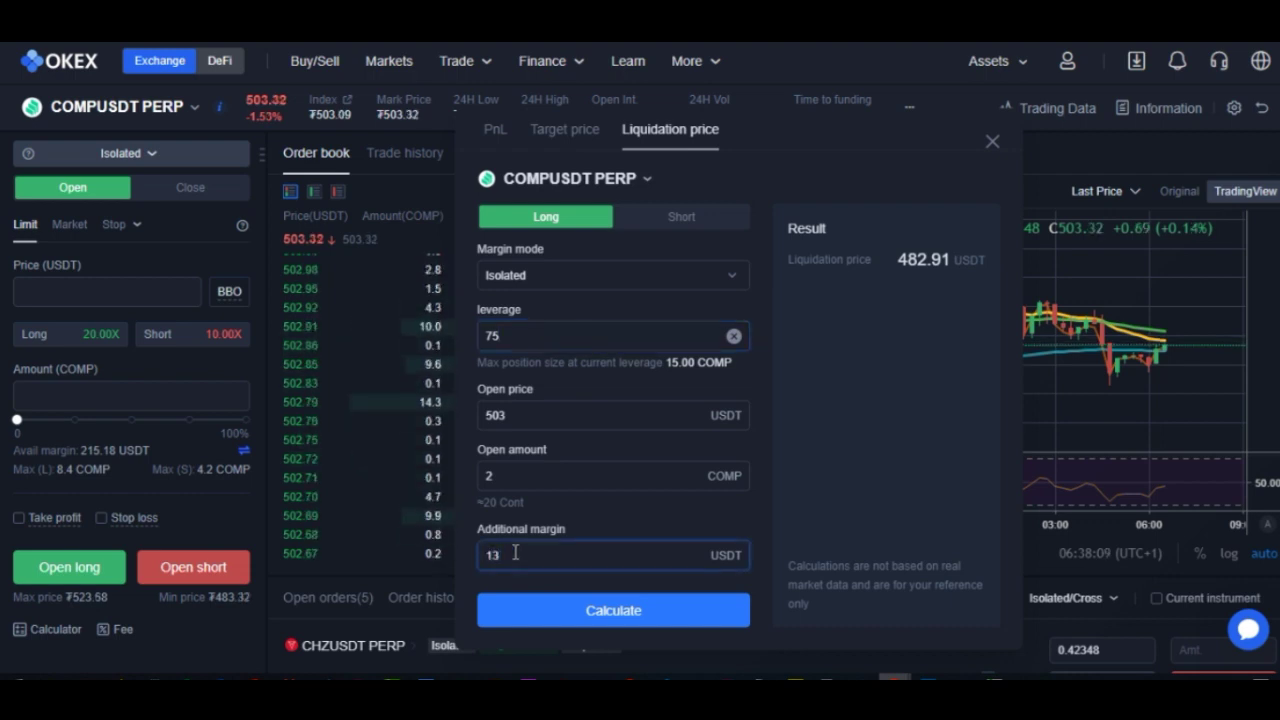
click(682, 612)
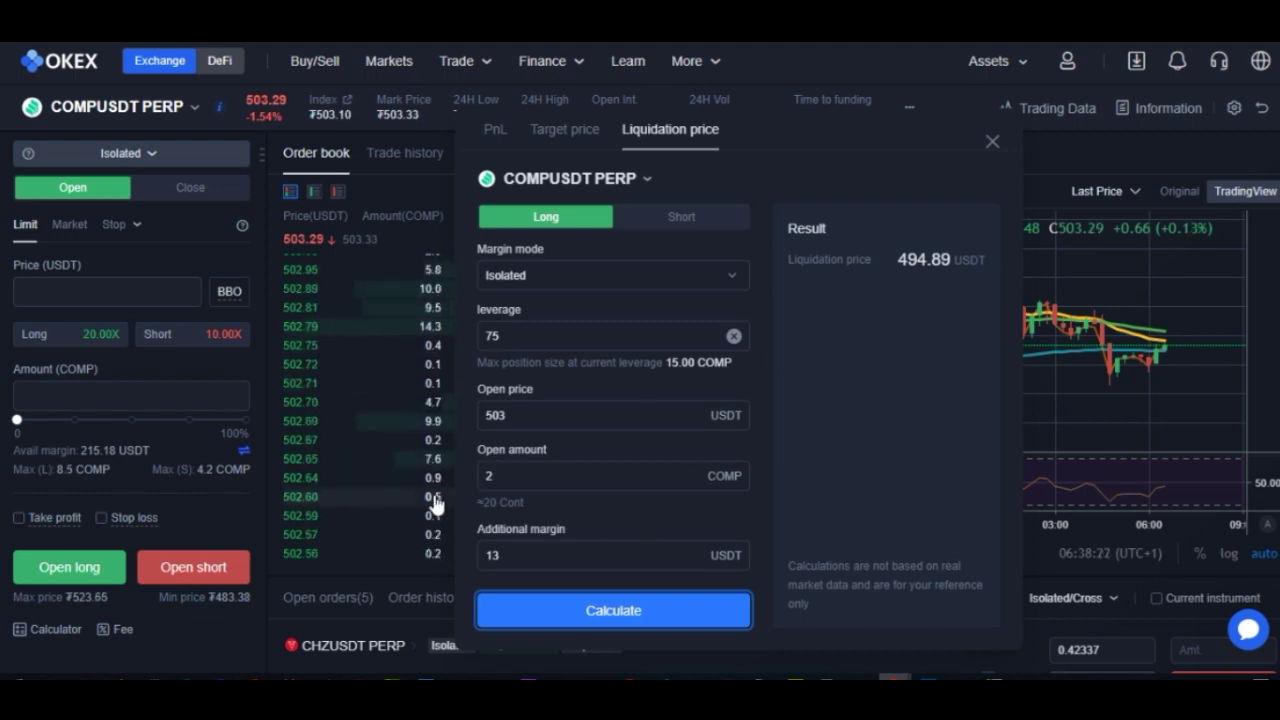
Raise the additional margin to 50 USDT and recalculate the liquidation price at the same leverage
double_click(512, 553)
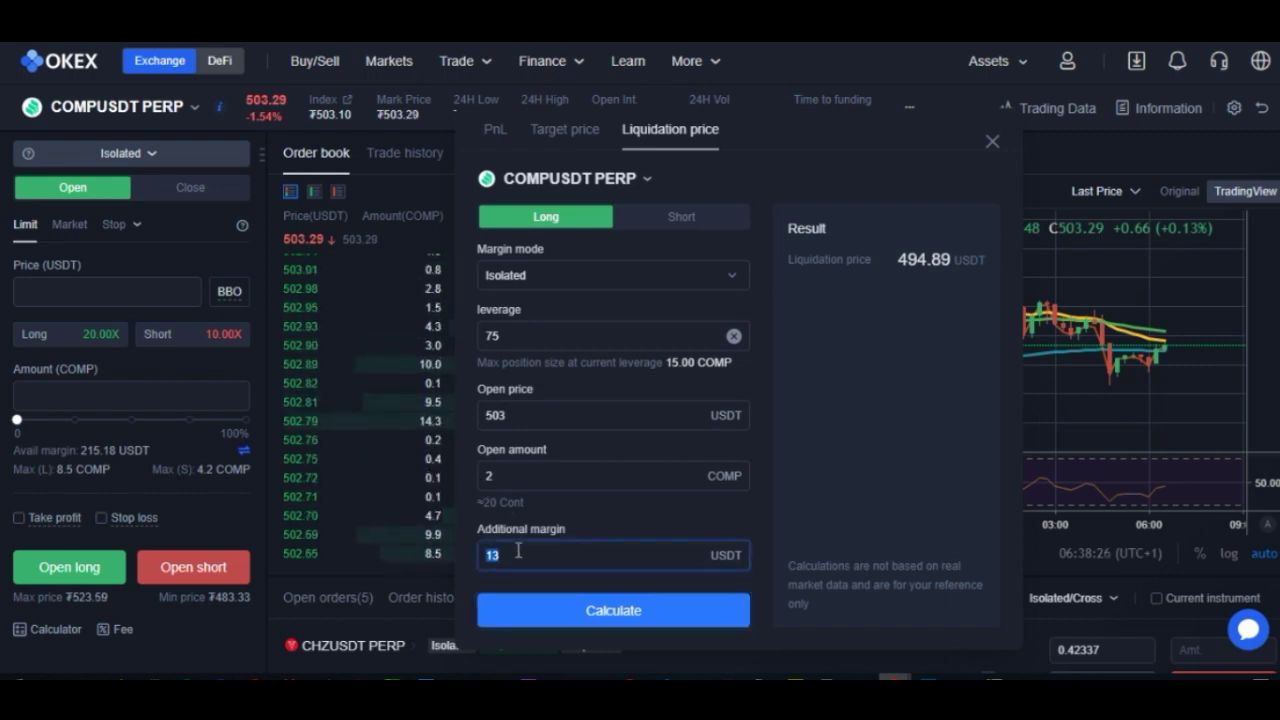
text(50)
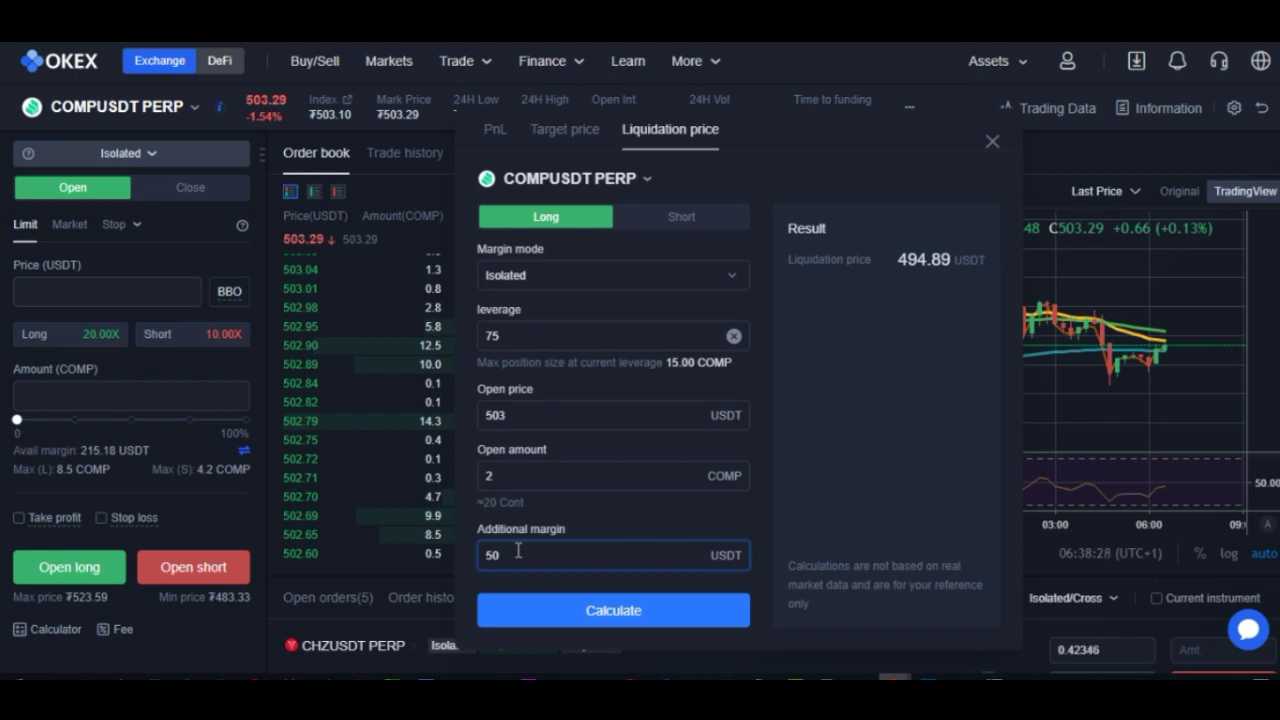
click(600, 611)
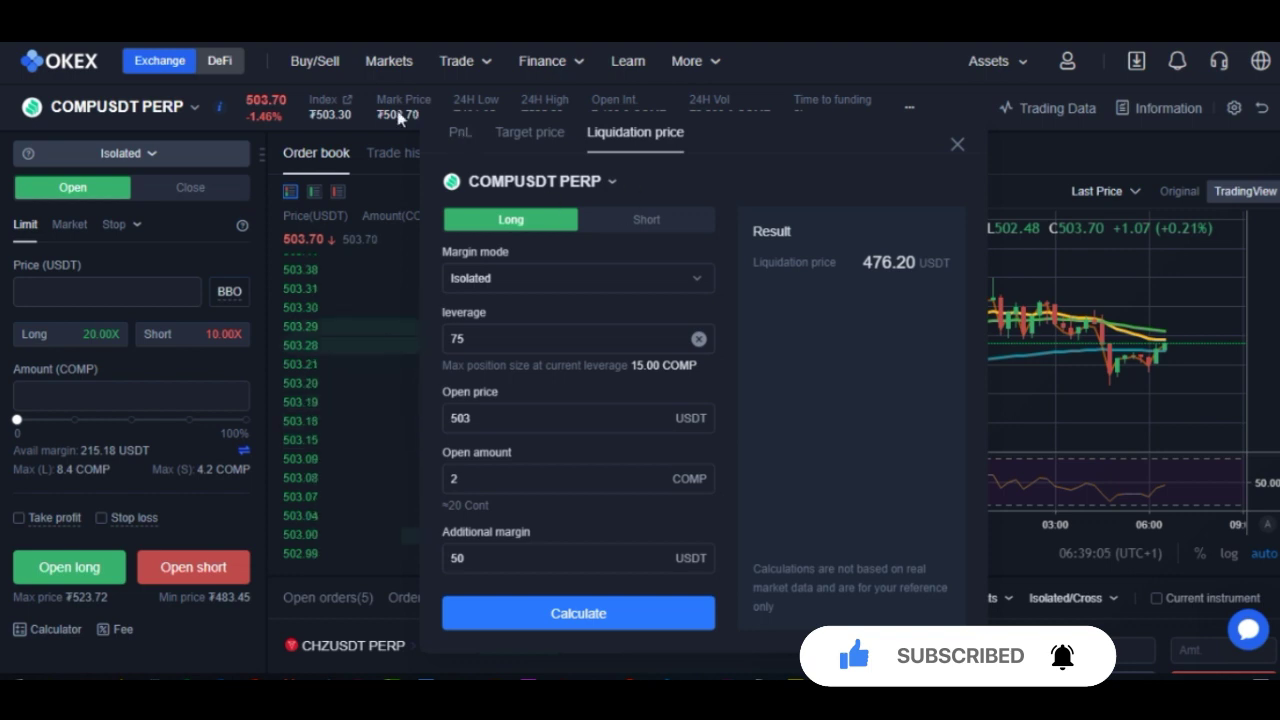
Review the calculator's PnL result for the long, and examine the margin and profit figures of the open positions behind the calculator
click(460, 133)
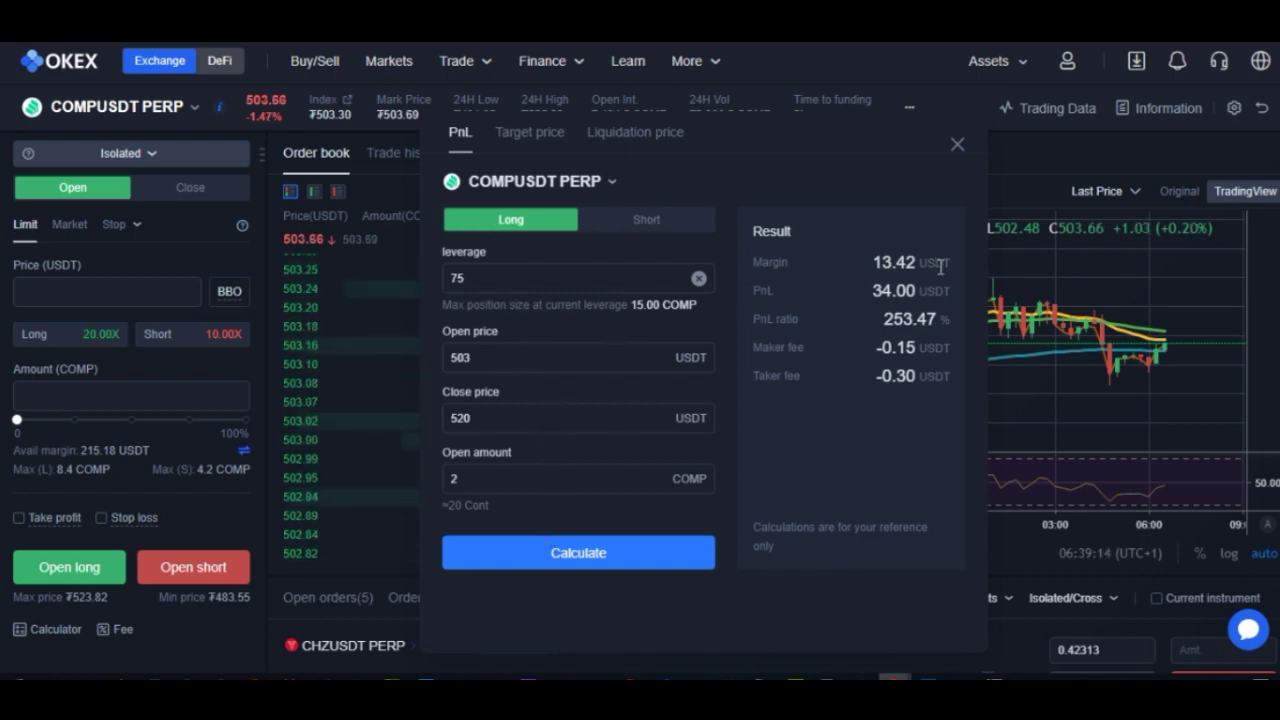
click(635, 132)
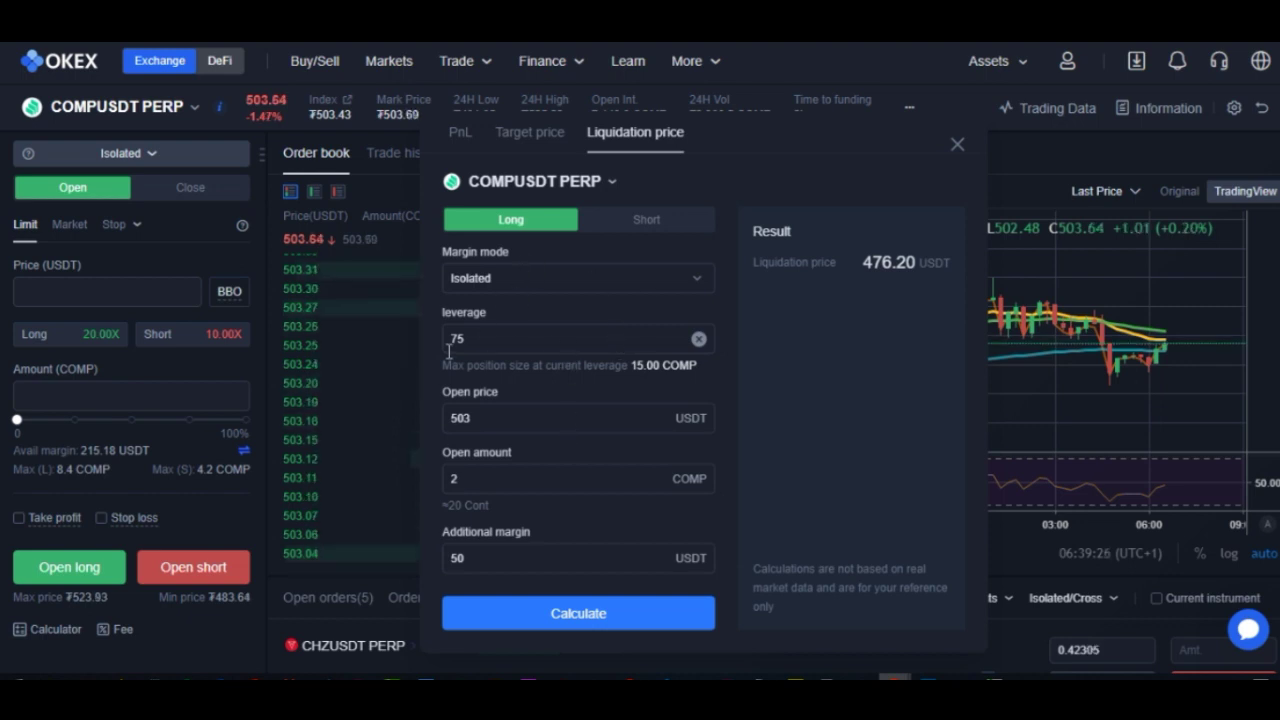
scroll(250, 540, down, 2)
scroll(241, 556, down, 3)
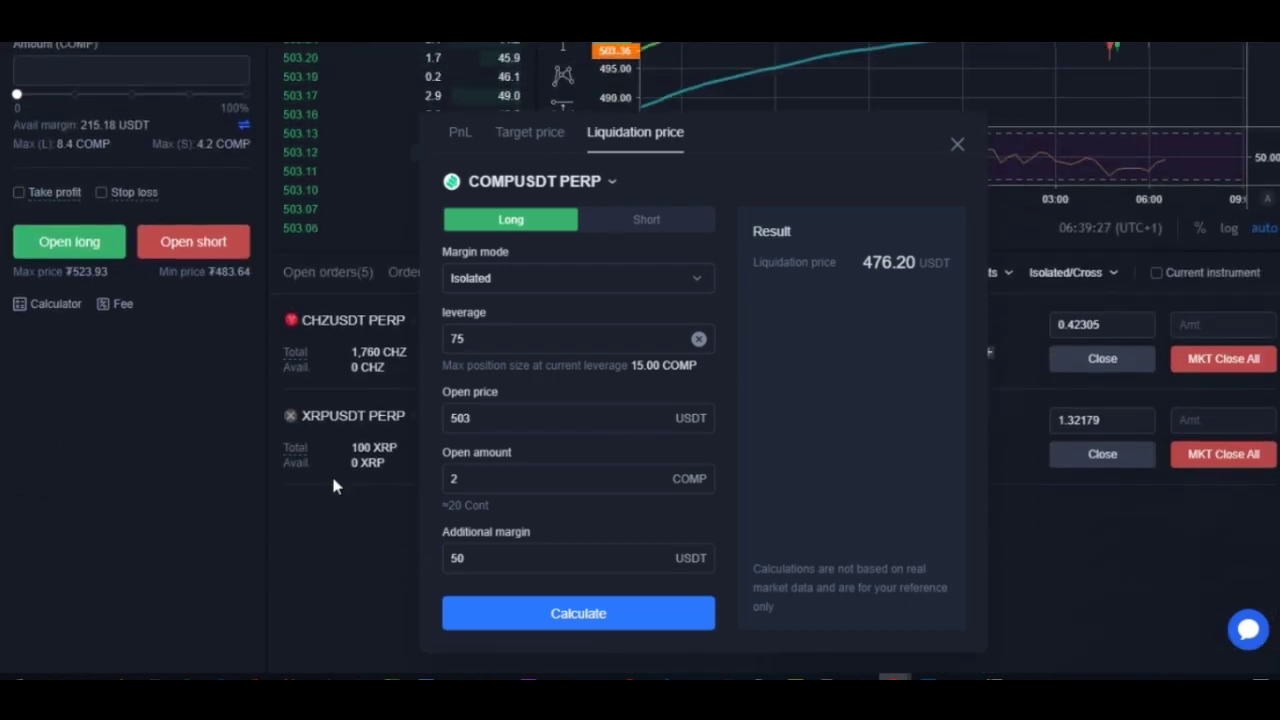
drag(650, 140, 280, 181)
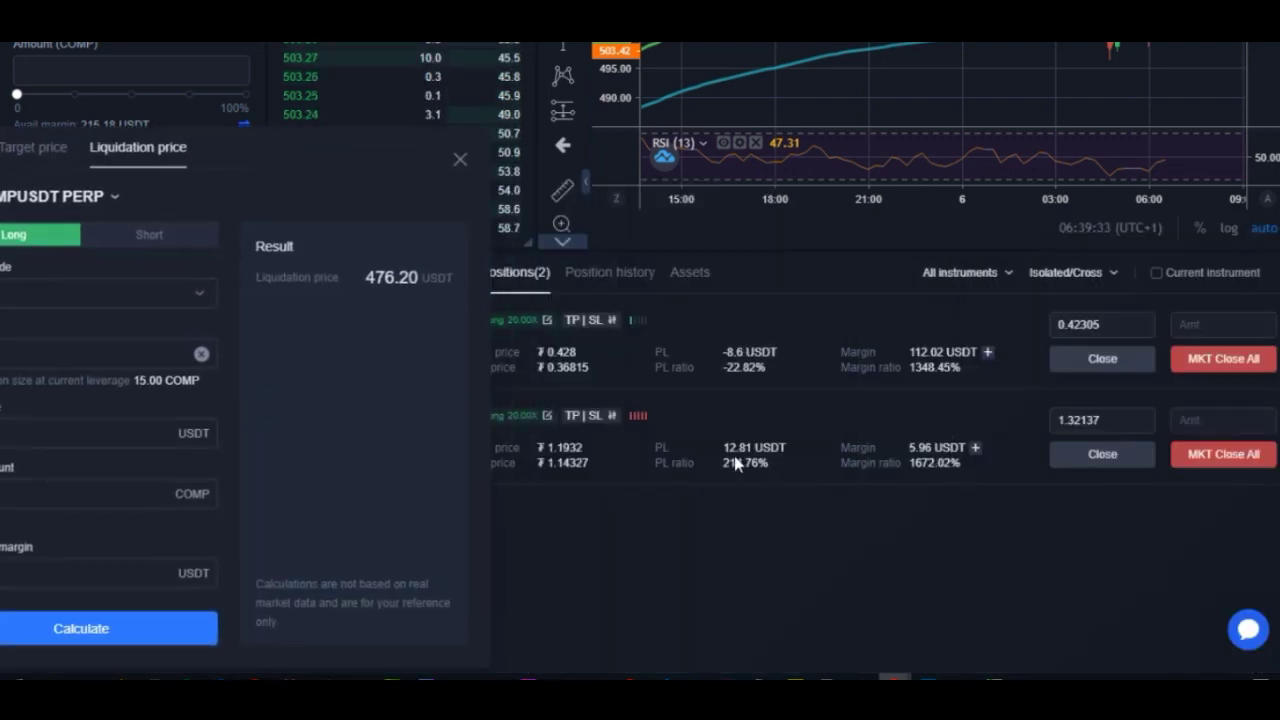
drag(272, 153, 791, 118)
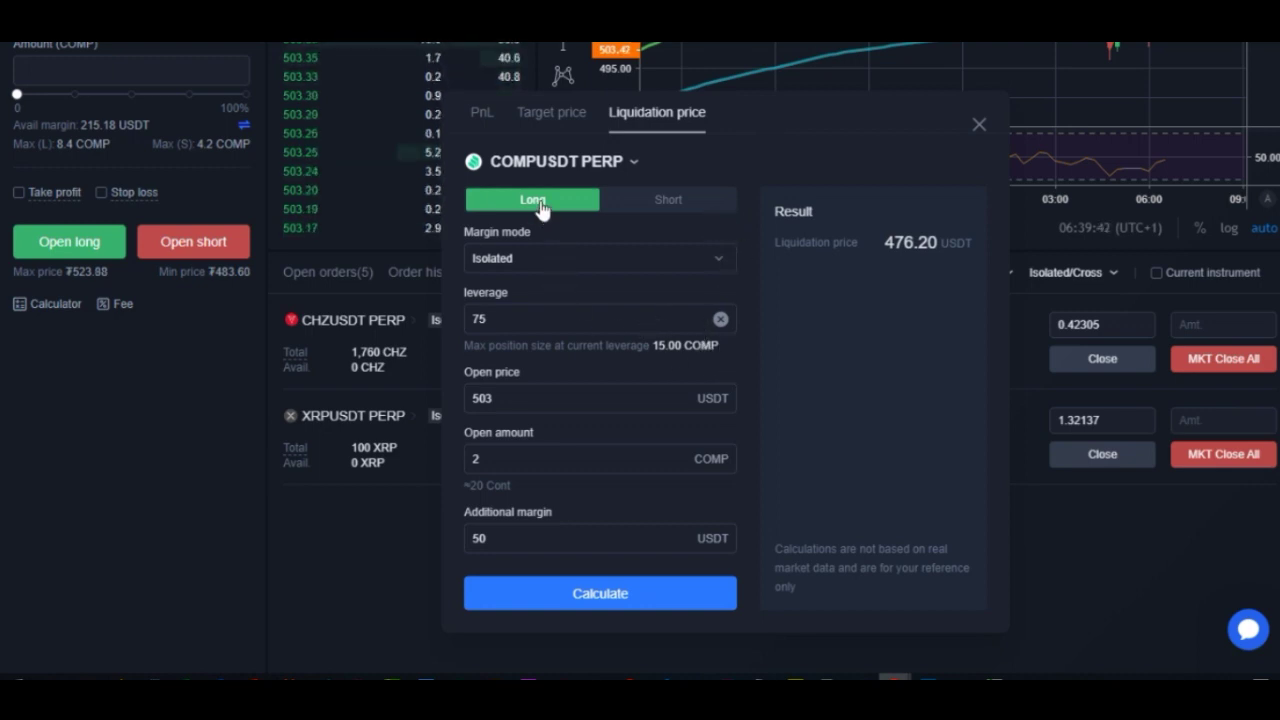
Recalculate the long position's liquidation price with a leverage of 20 and 20 USDT additional margin
double_click(498, 318)
text(20)
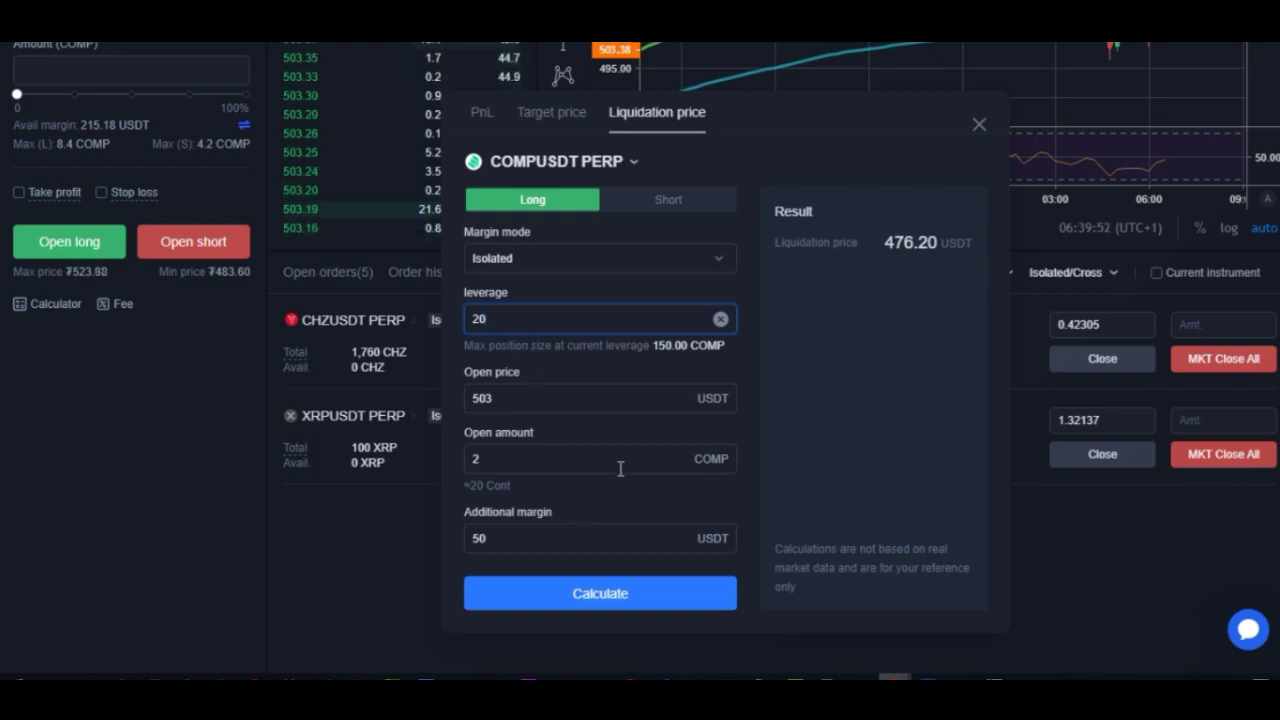
click(523, 397)
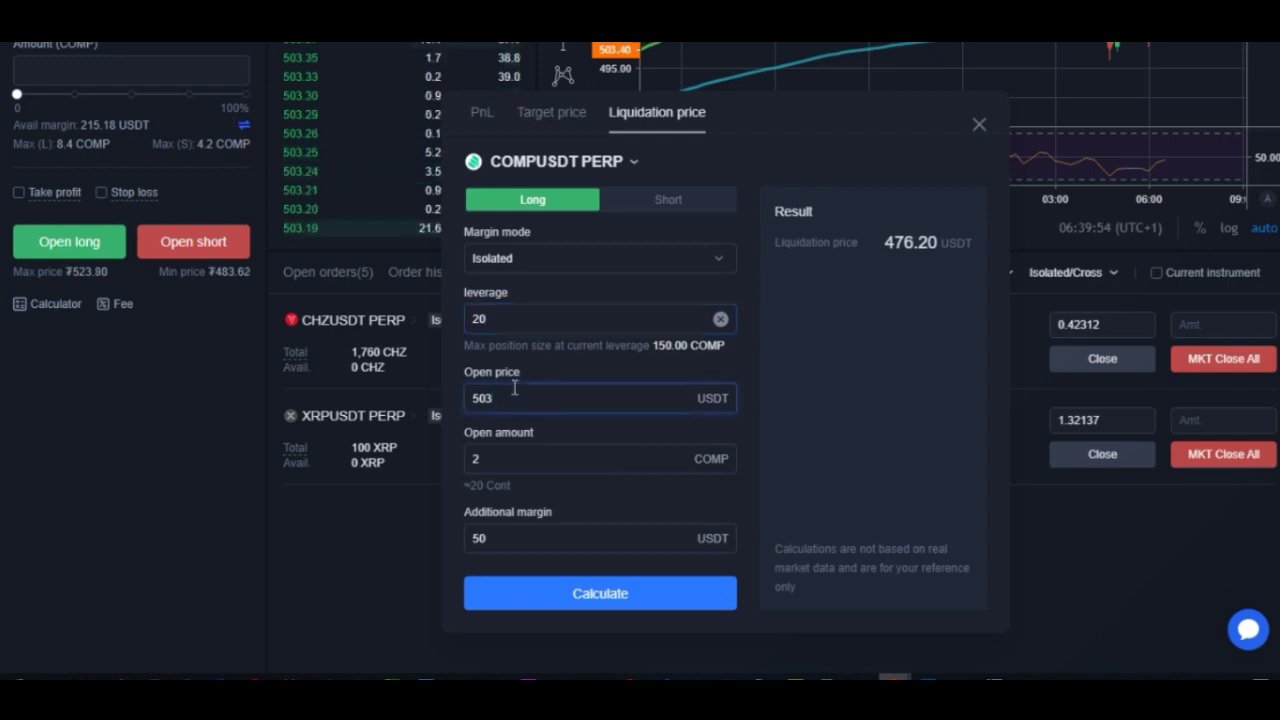
click(502, 457)
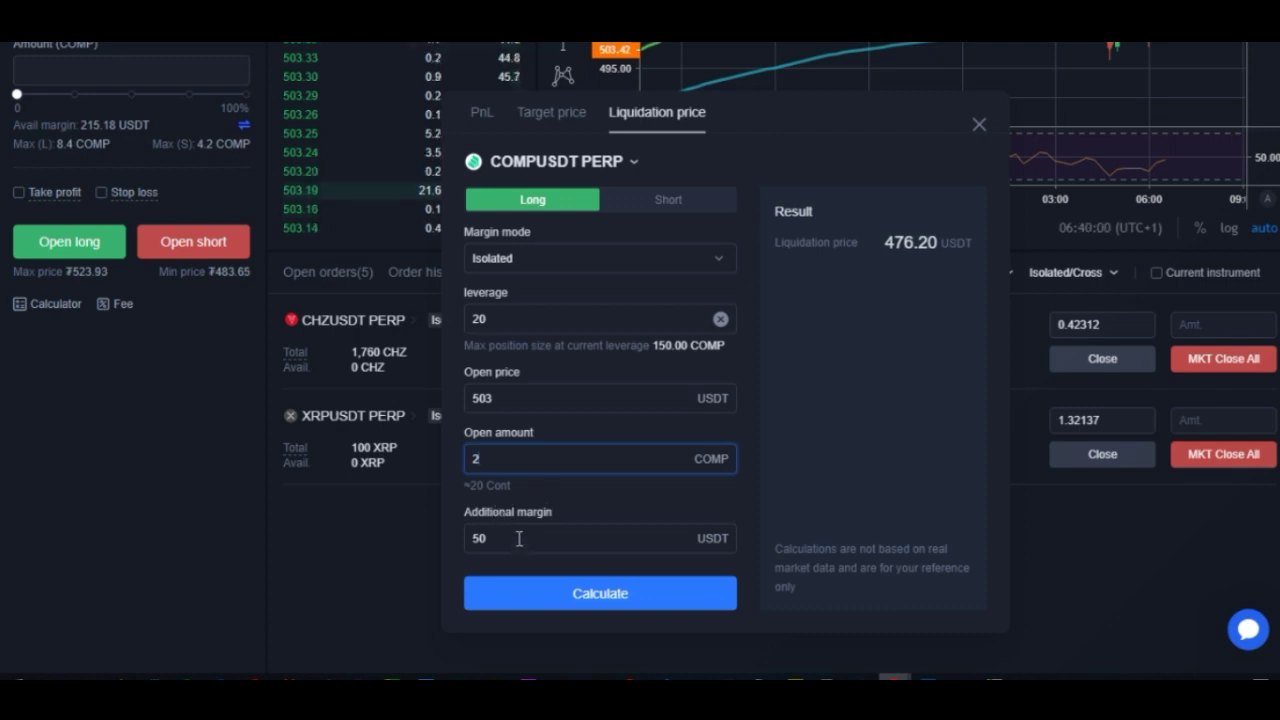
click(558, 596)
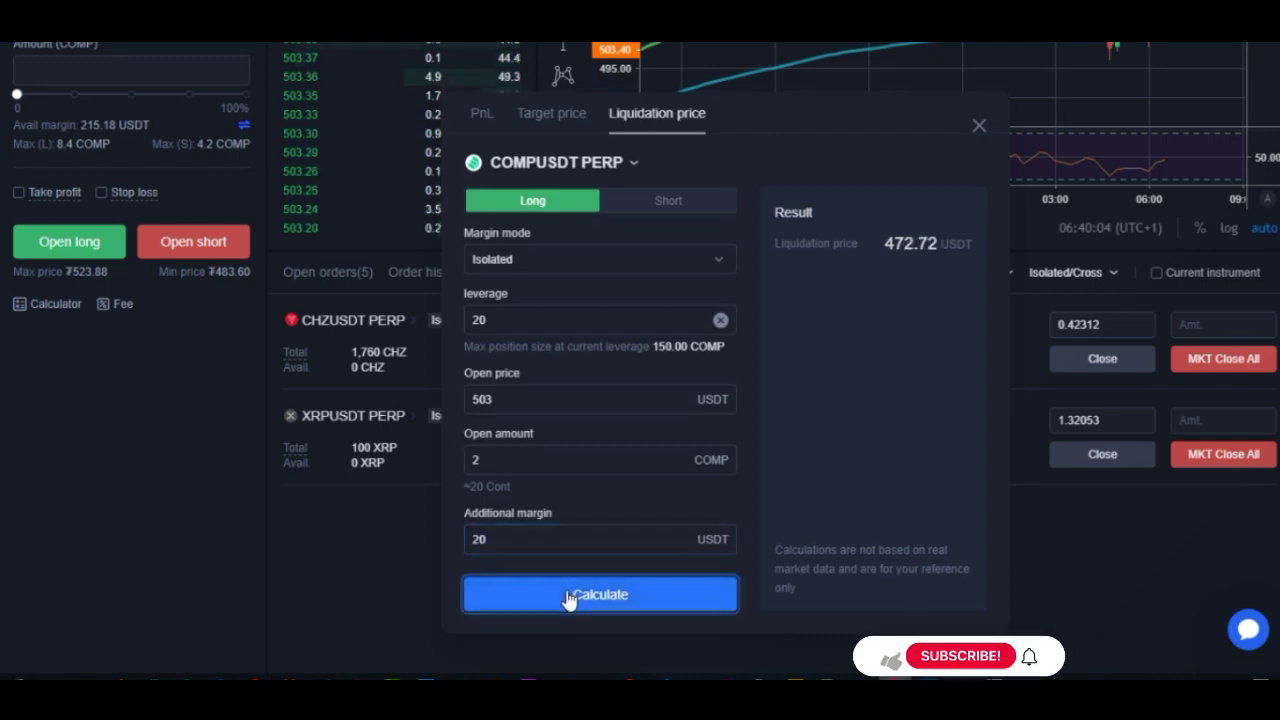
Calculate the long position's PnL with a leverage of 20 and a close price of 525 USDT
click(484, 116)
double_click(476, 260)
text(20)
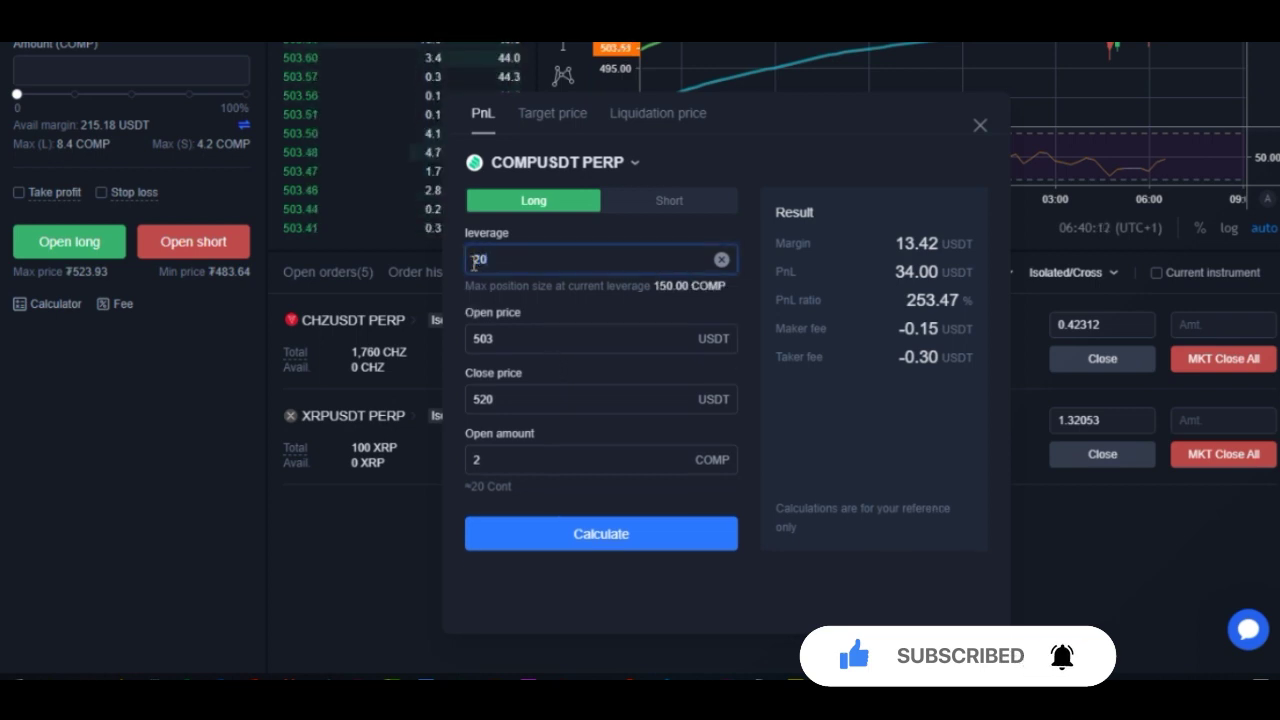
click(527, 403)
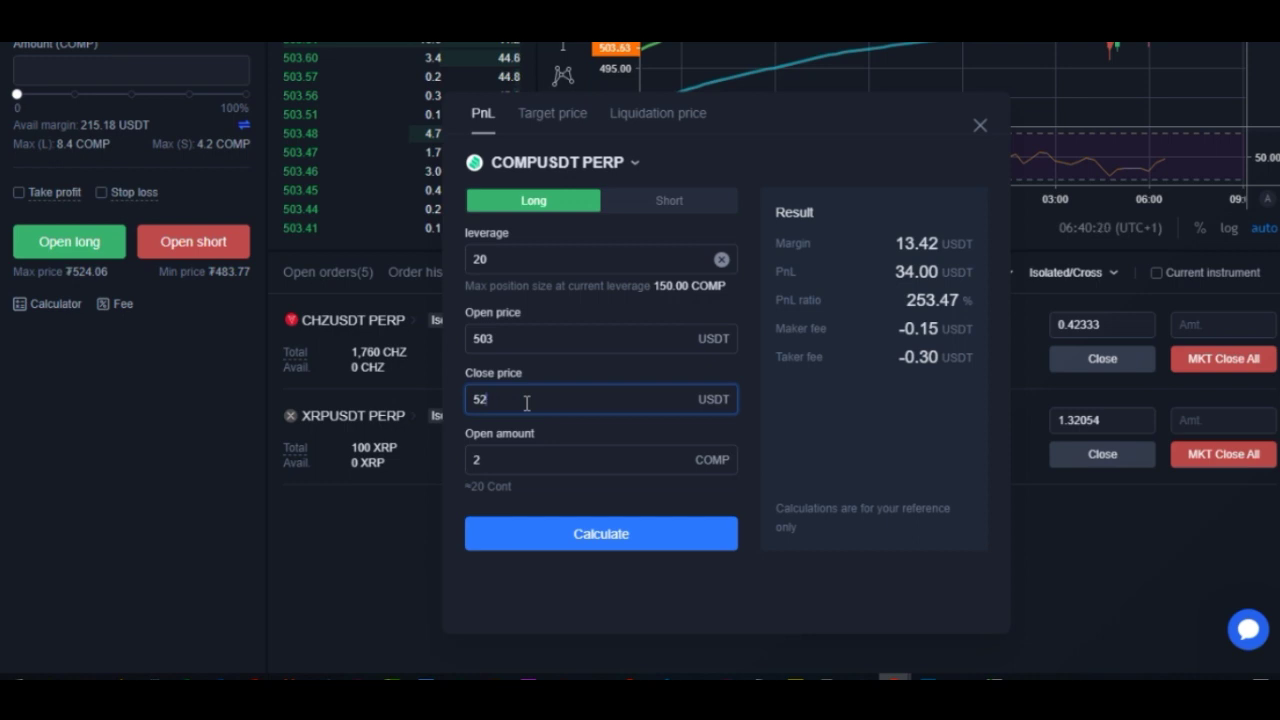
text(5)
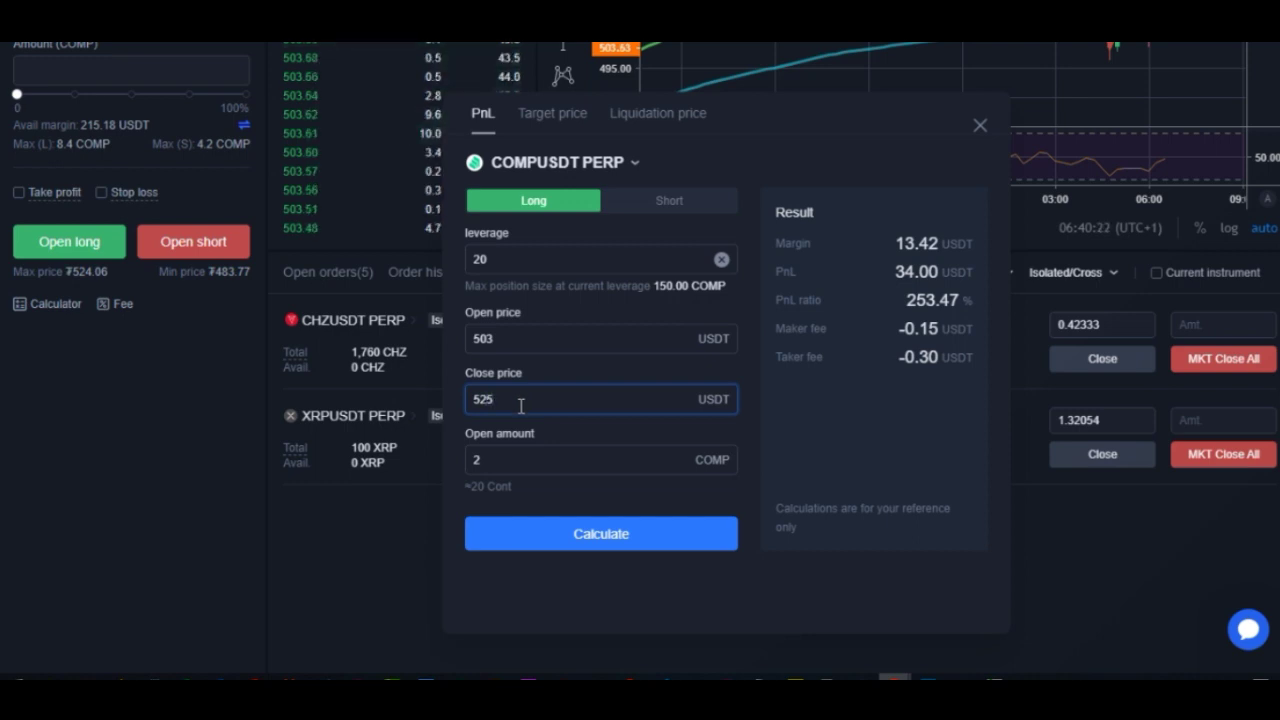
click(582, 540)
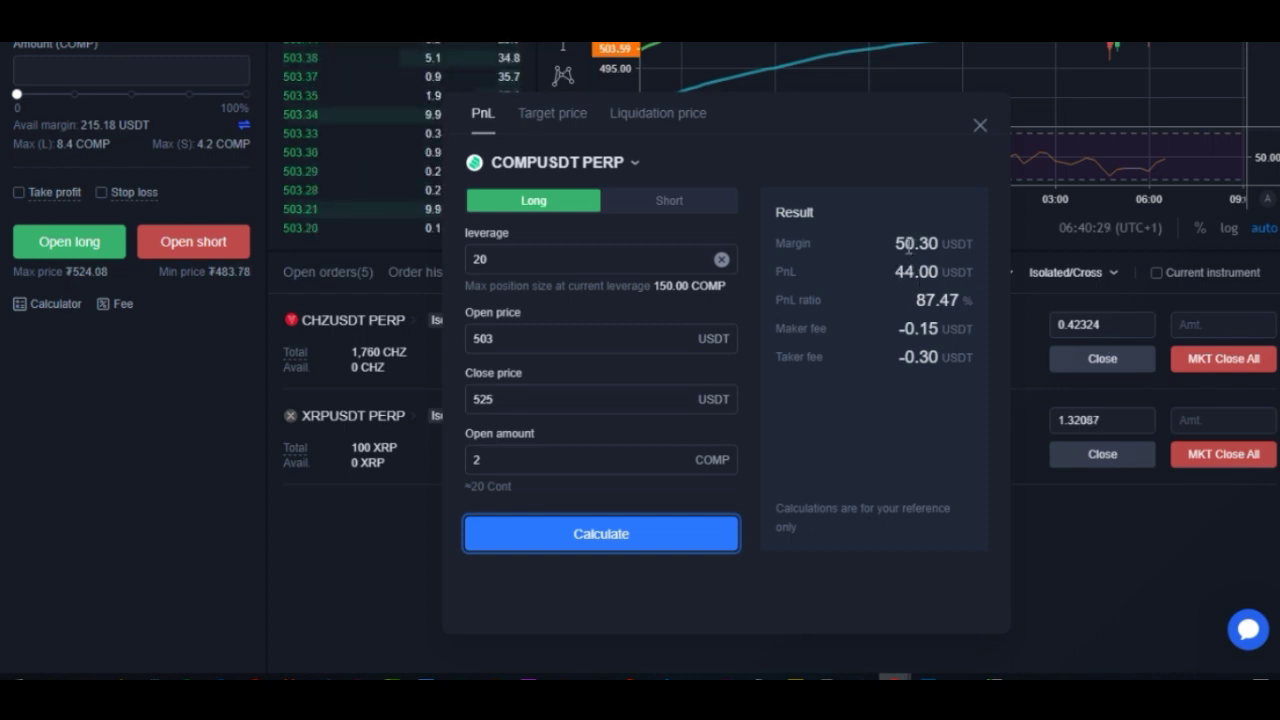
Recalculate the long position's PnL with a close price of 544 USDT and again with 600 USDT
click(514, 400)
key(BackSpace)
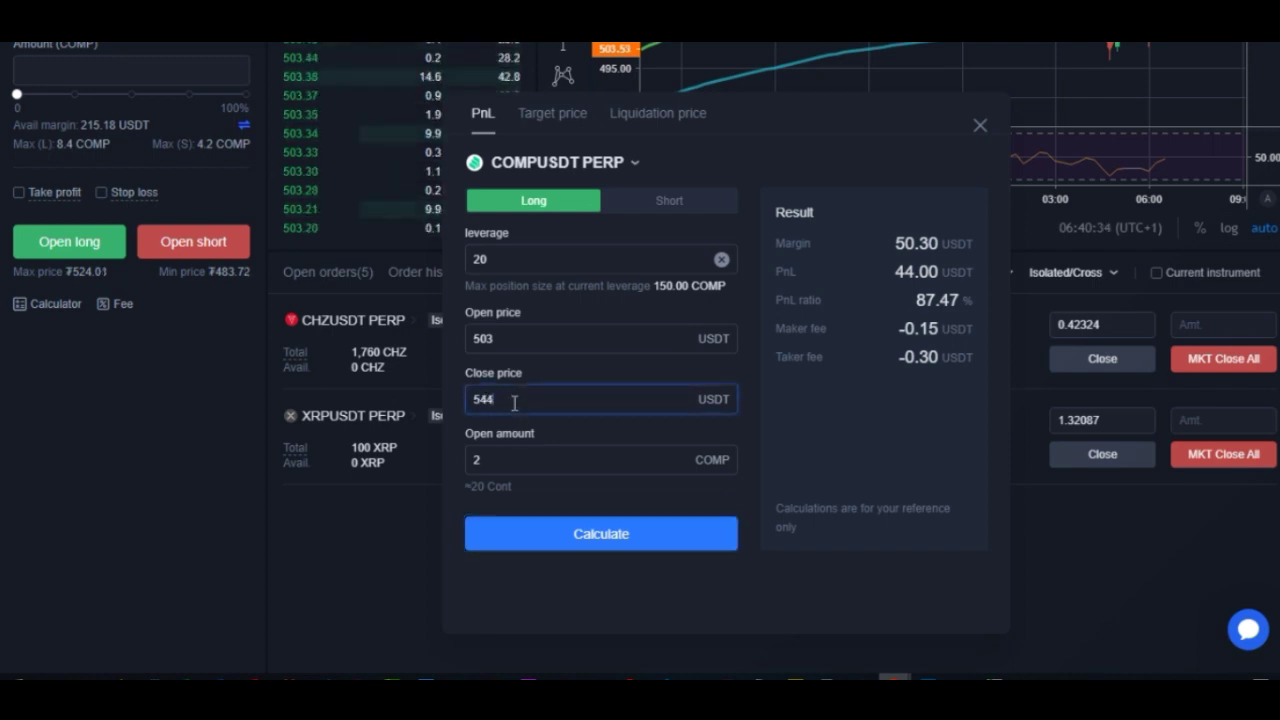
click(586, 537)
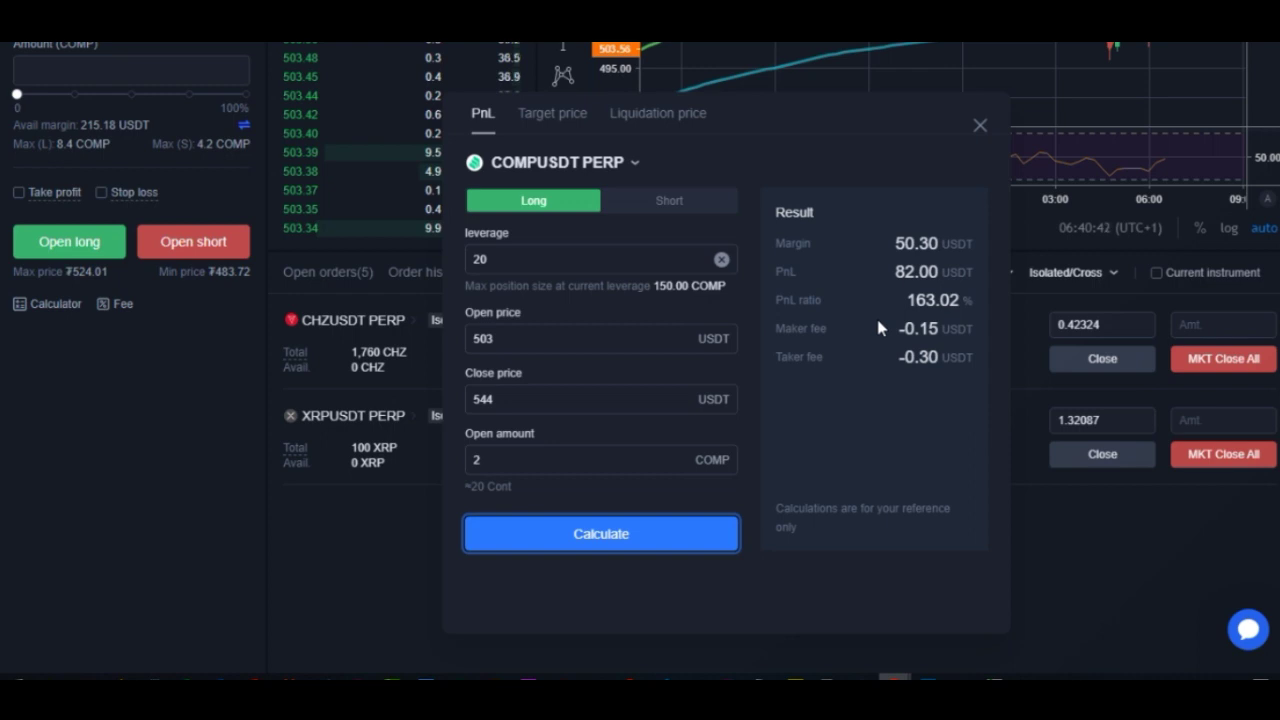
double_click(503, 400)
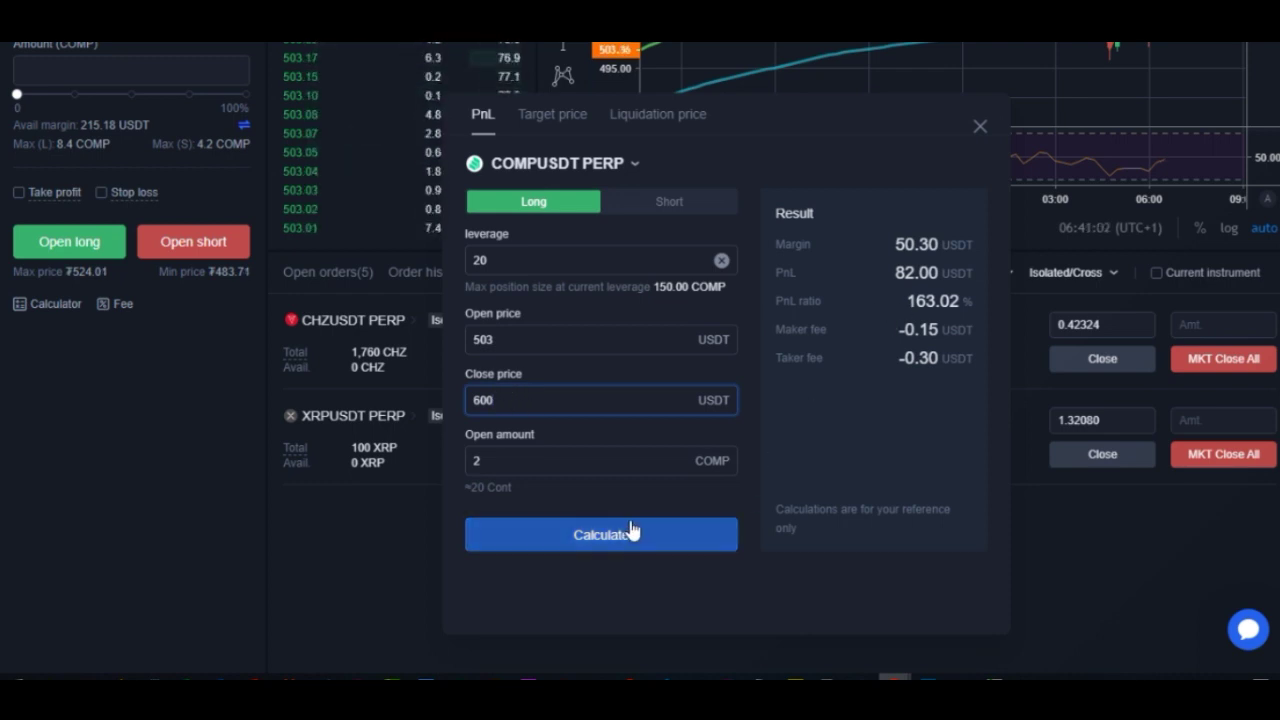
click(578, 541)
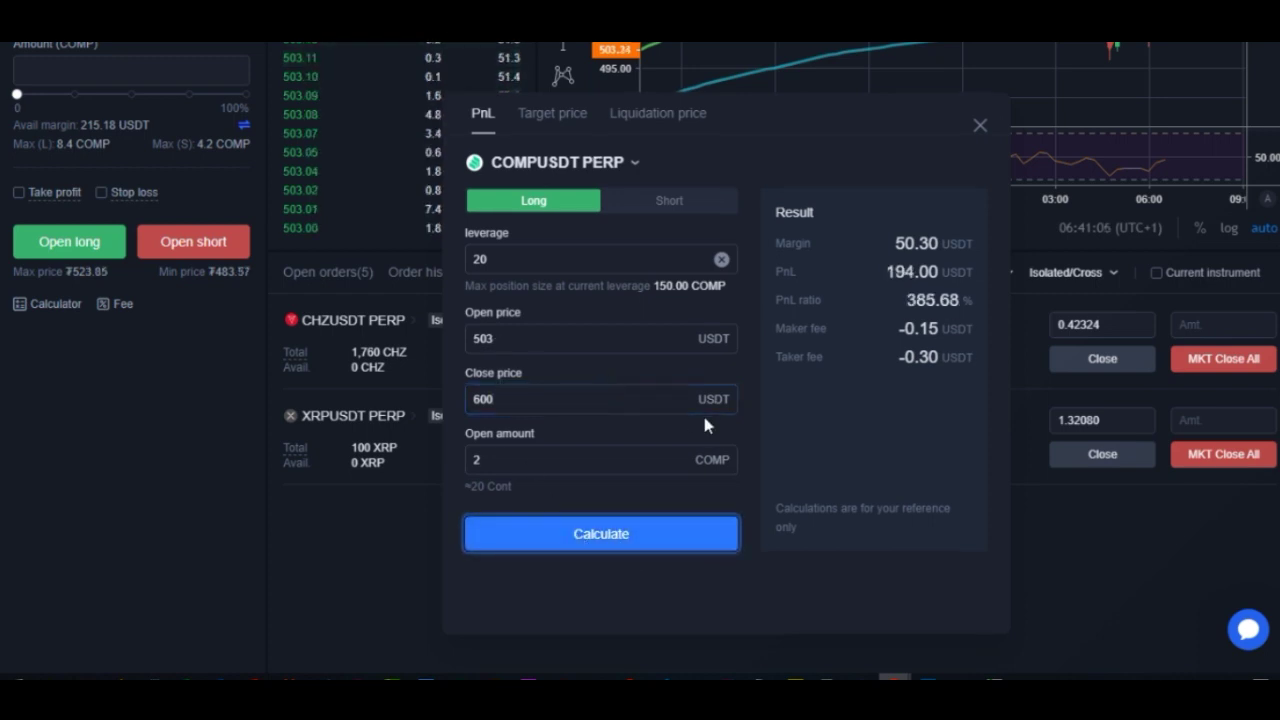